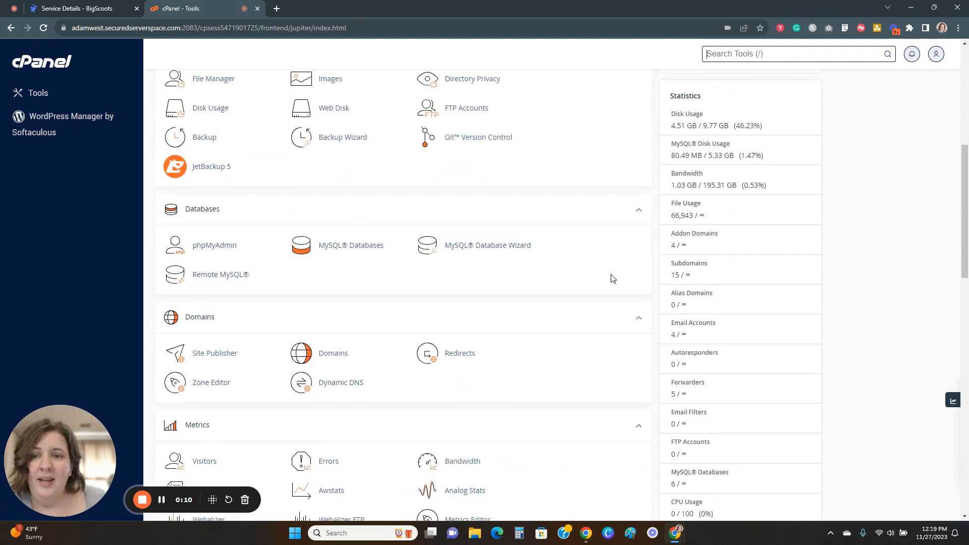
- Open the Zone Editor among the domain tools to list the hosting account's DNS zones
scroll(611, 278, "down", 2)
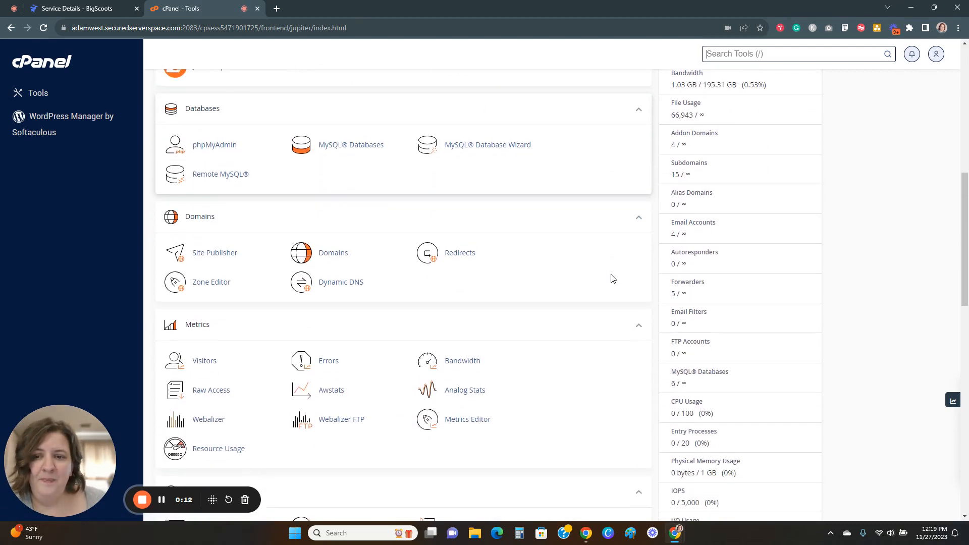
left_click(203, 287)
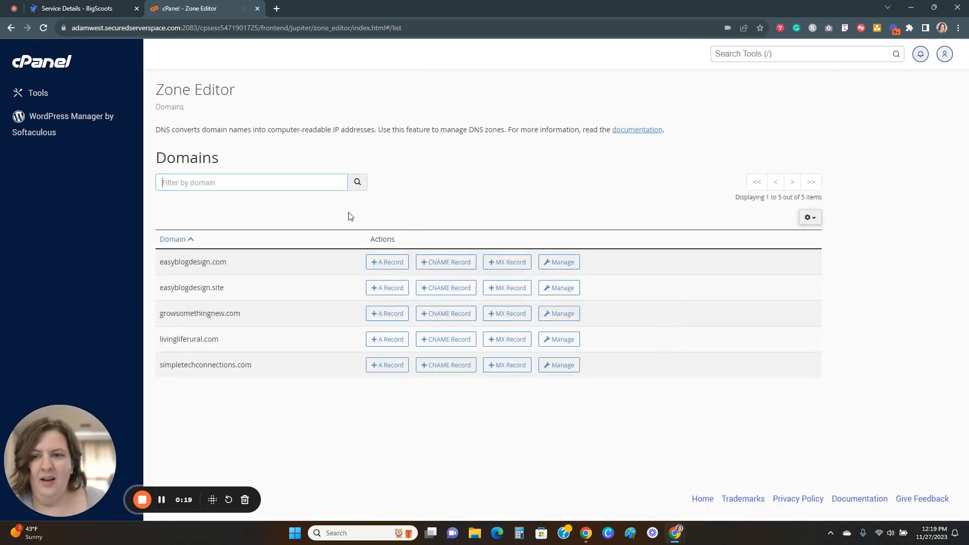
- Load app.subtrio.com in a new browser tab
left_click(277, 9)
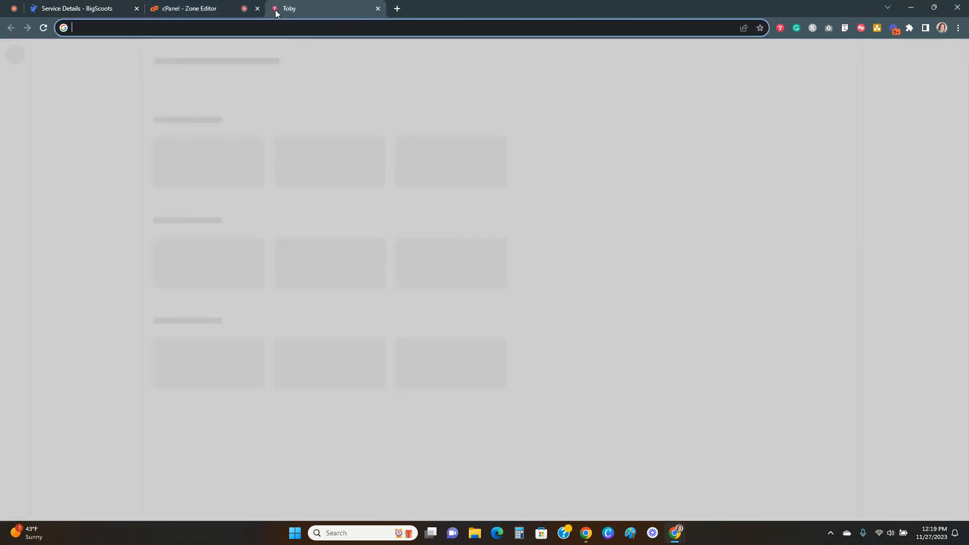
type("app")
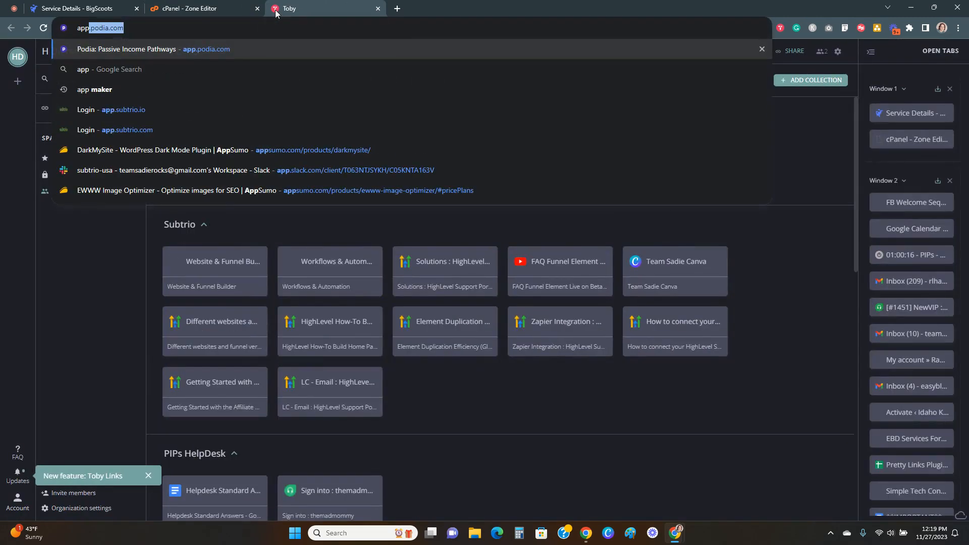
type(".subtrio.com")
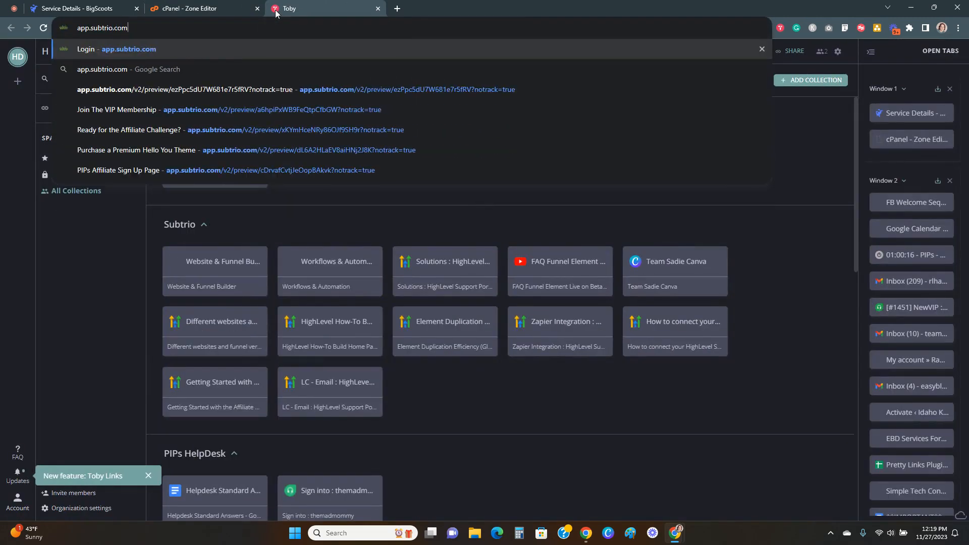
key("Return")
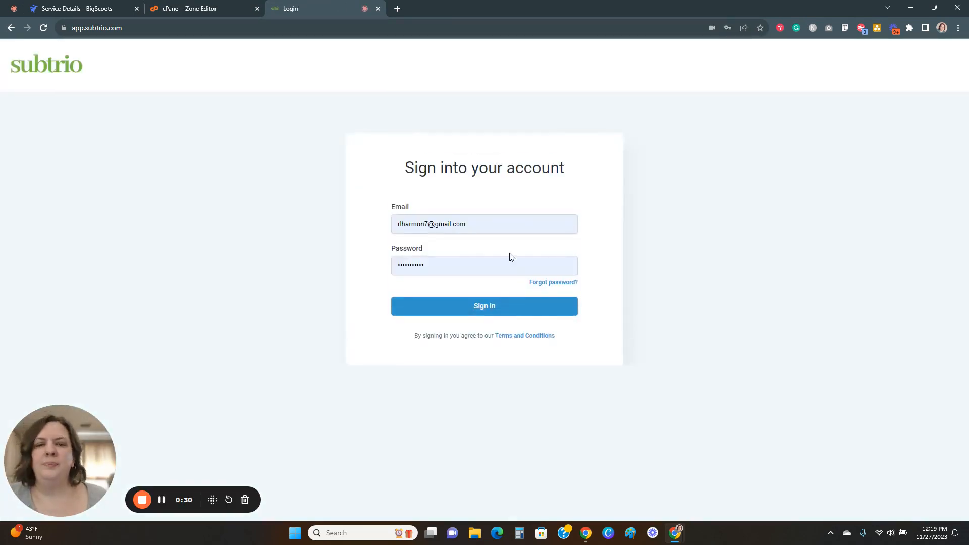
- Sign in to Subtrio with the saved team e-mail and account password, and request the security code by e-mail
left_click(491, 222)
left_click(502, 336)
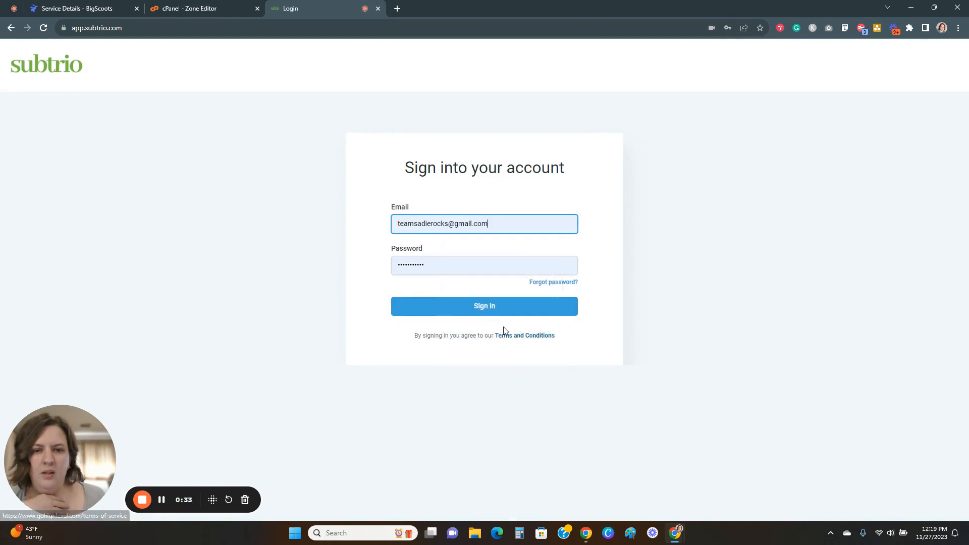
left_click(504, 305)
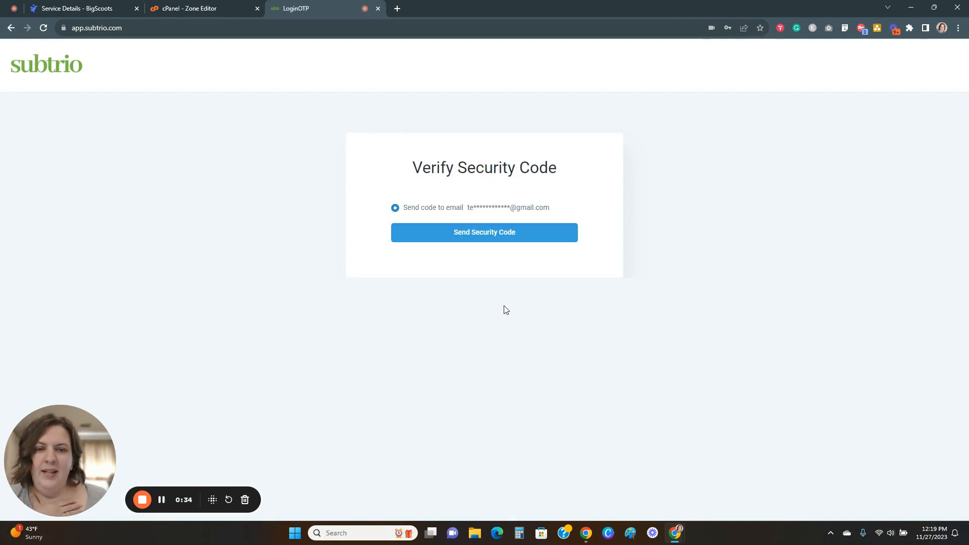
left_click(480, 233)
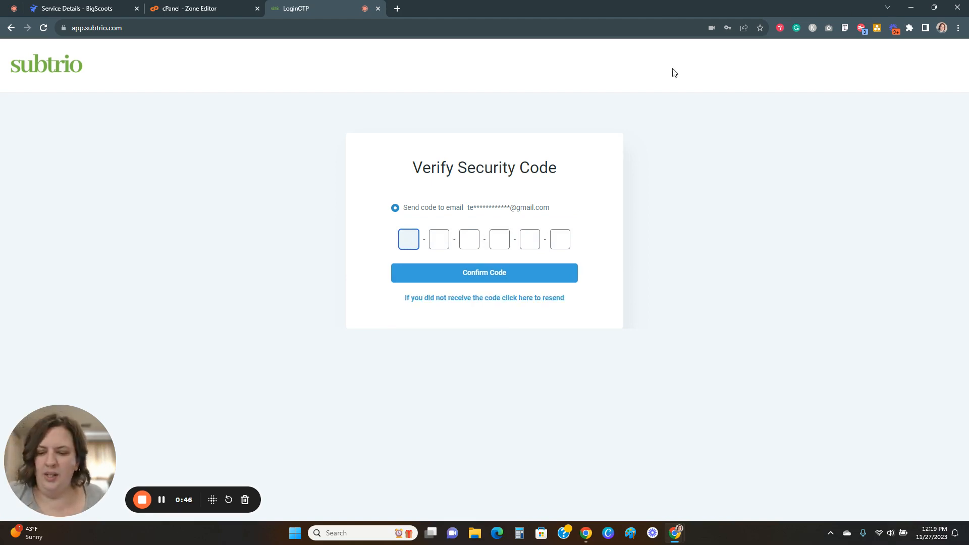
- Switch to the Gmail inbox, open Subtrio's "Login security code" message and copy the verification code
key("alt+Tab")
key("alt+Tab")
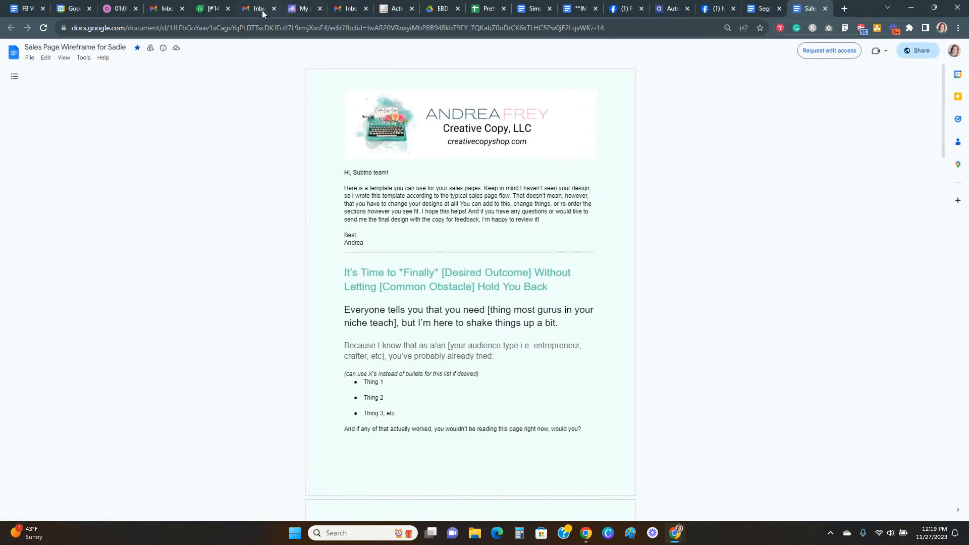
left_click(260, 8)
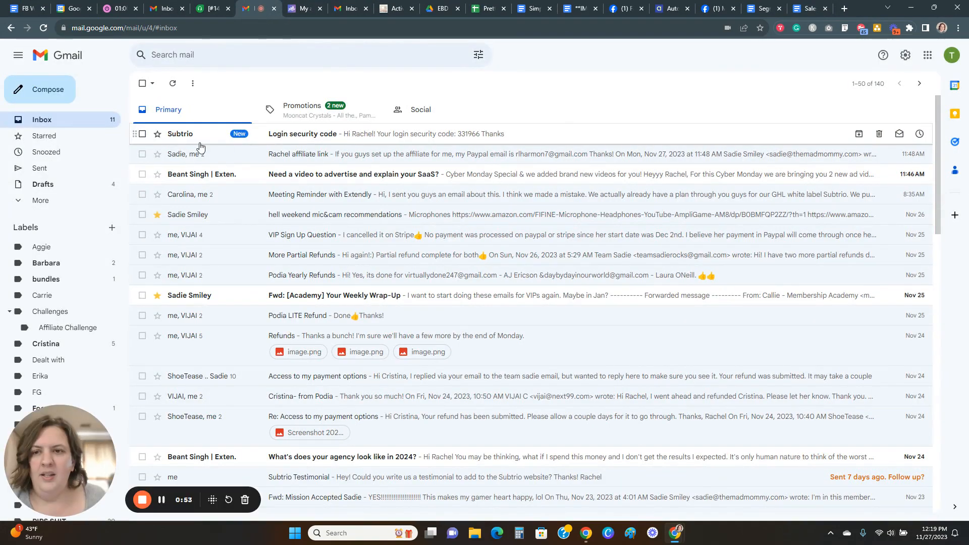
left_click(320, 135)
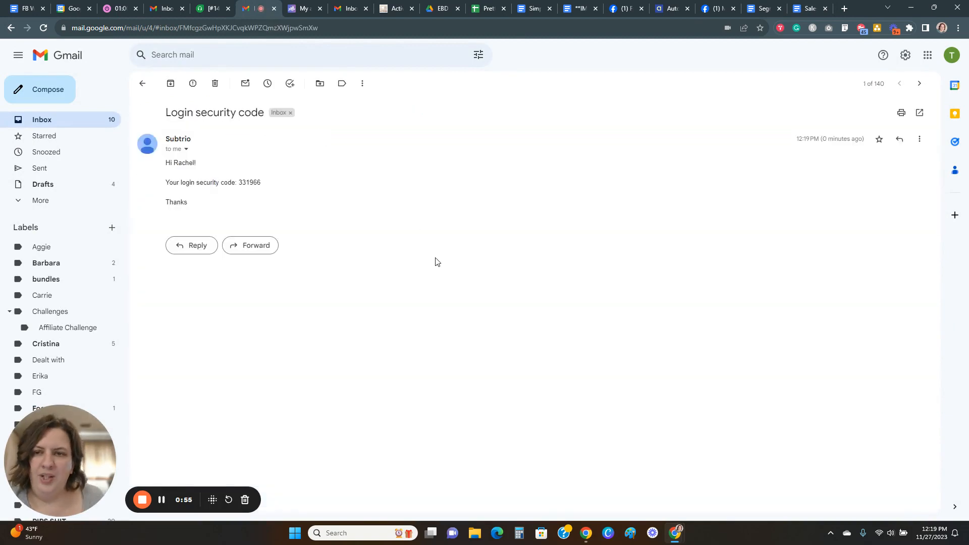
left_click_drag(242, 183, 262, 185)
key("ctrl+c")
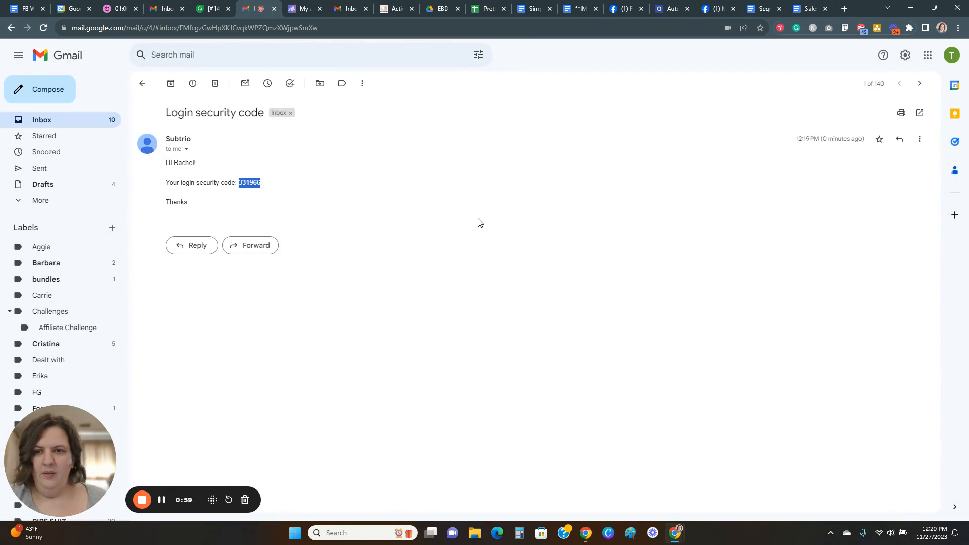
- Return to the Subtrio login, paste the verification code into the security code field and confirm it
key("alt+Tab")
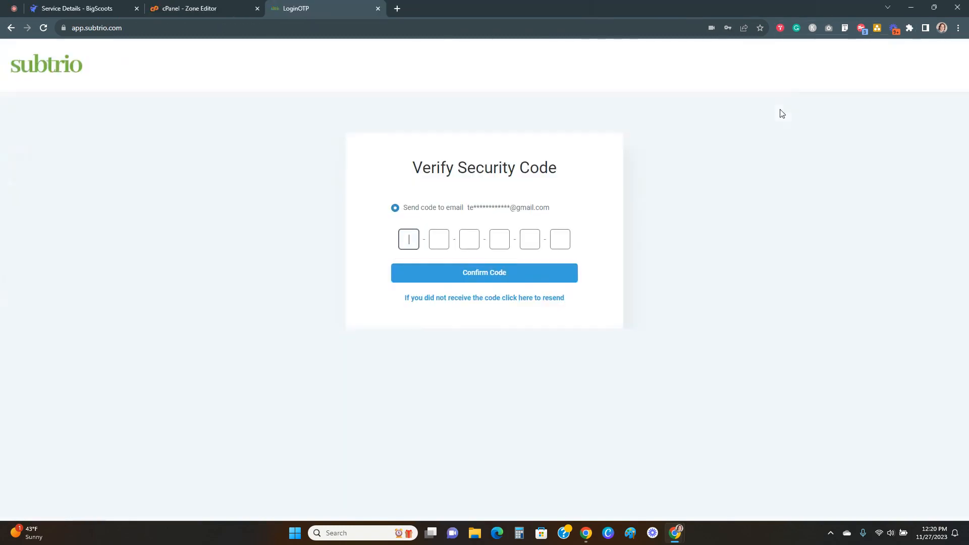
key("ctrl+v")
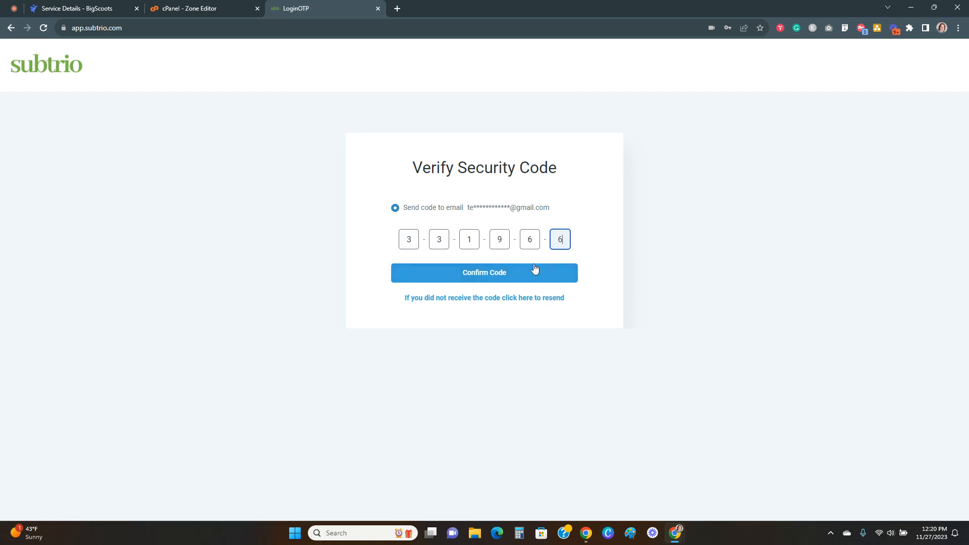
left_click(510, 275)
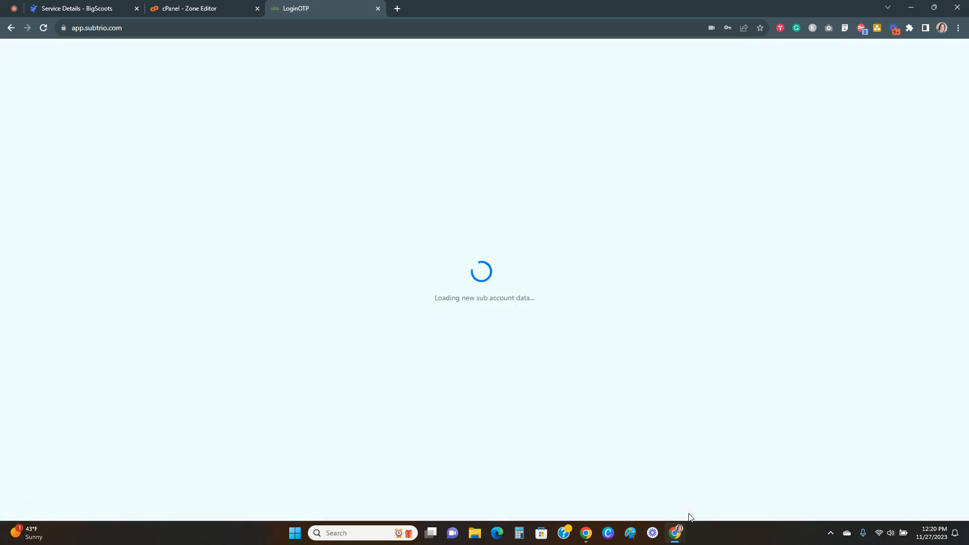
left_click(162, 500)
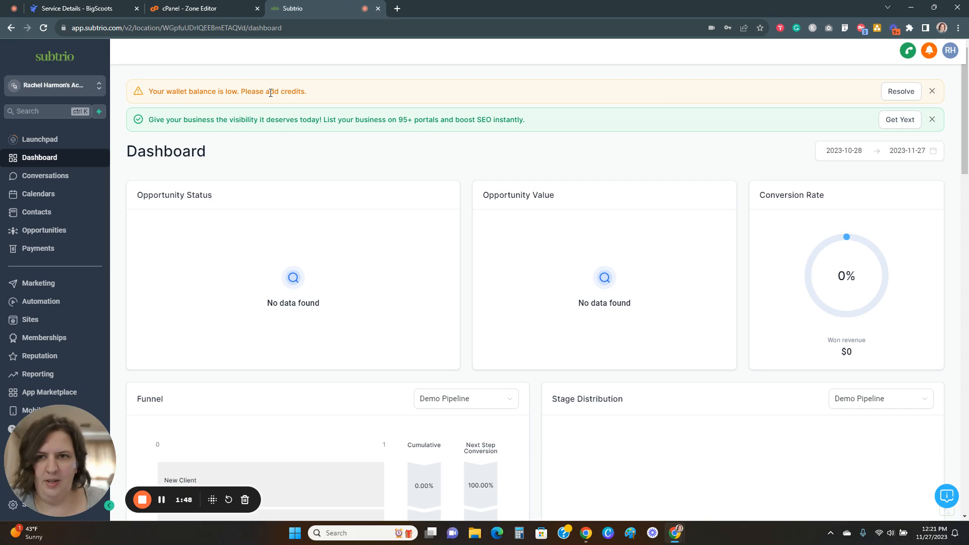
- Dismiss the low wallet balance notice and the Yext business listing notice on the dashboard
left_click(933, 91)
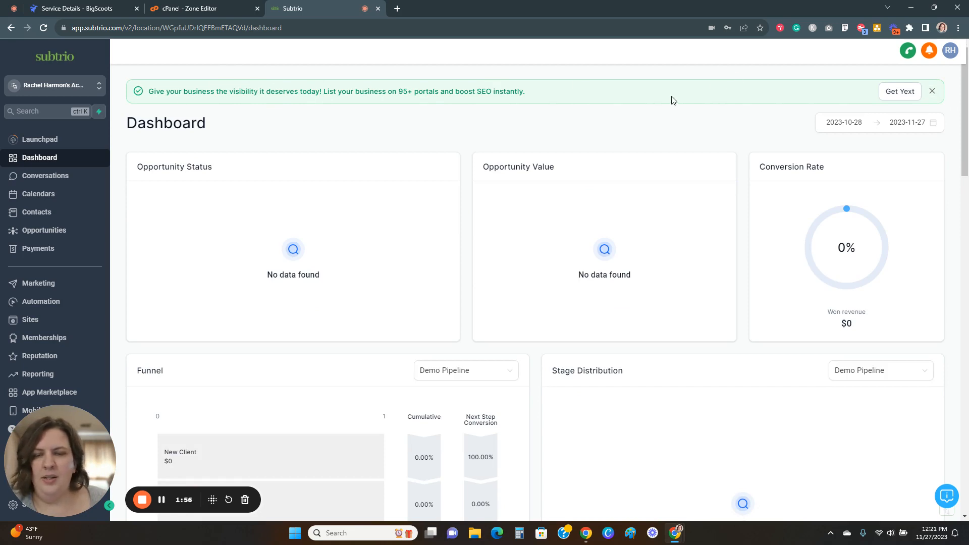
left_click(933, 91)
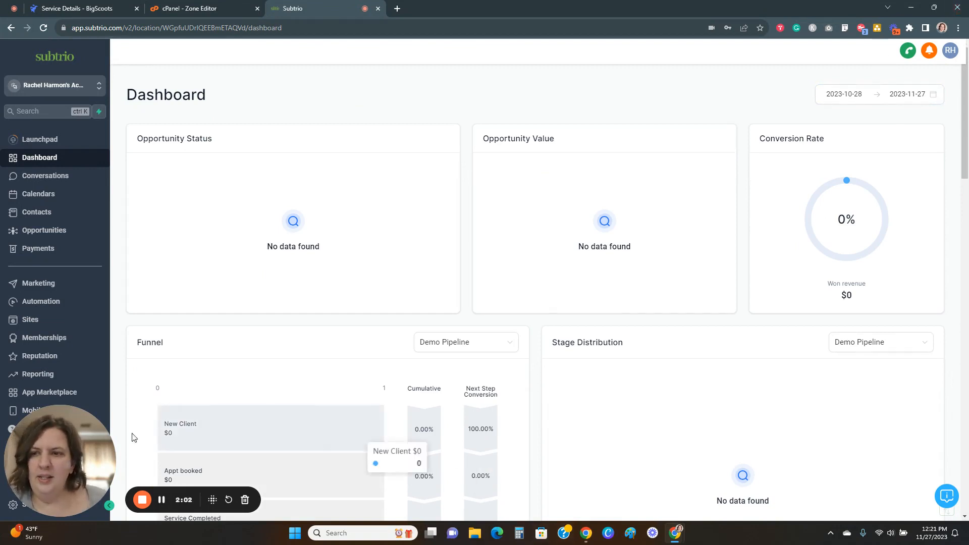
left_click_drag(44, 470, 171, 435)
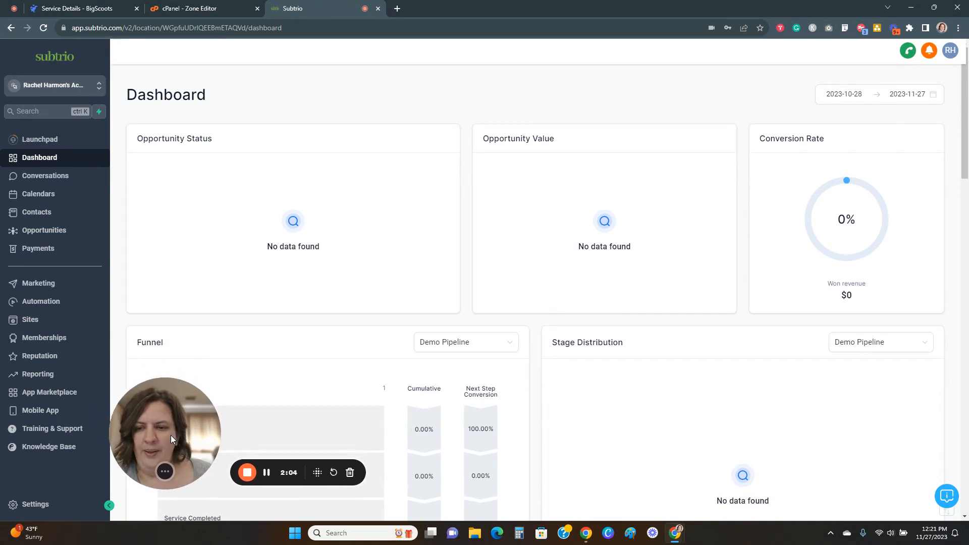
- Open the Domains page in the Subtrio account settings
left_click(26, 505)
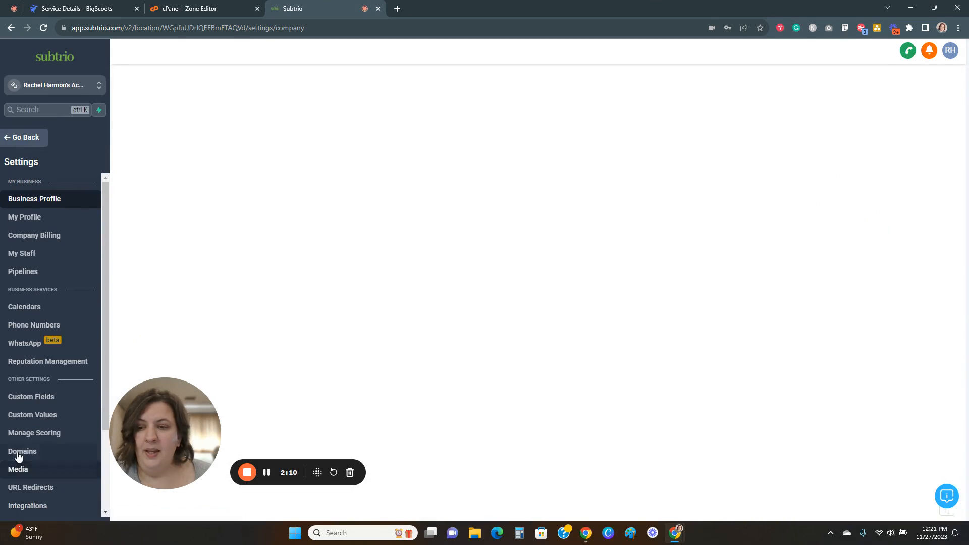
scroll(17, 455, "down", 2)
scroll(25, 424, "up", 1)
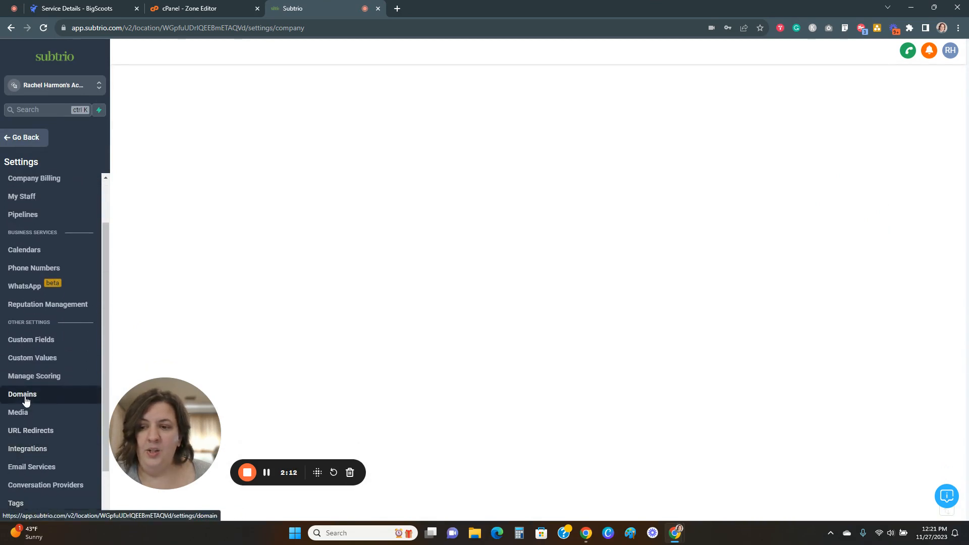
left_click(24, 396)
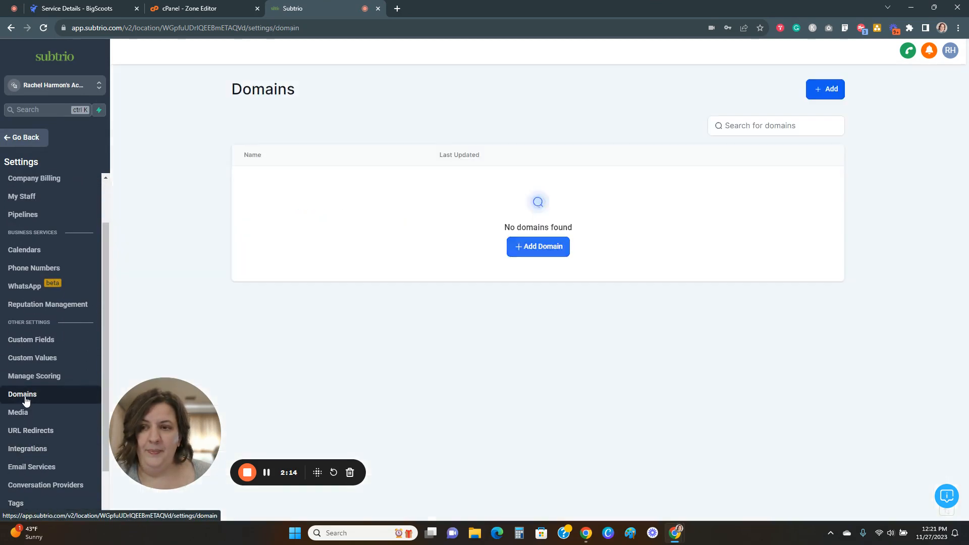
left_click_drag(158, 430, 43, 447)
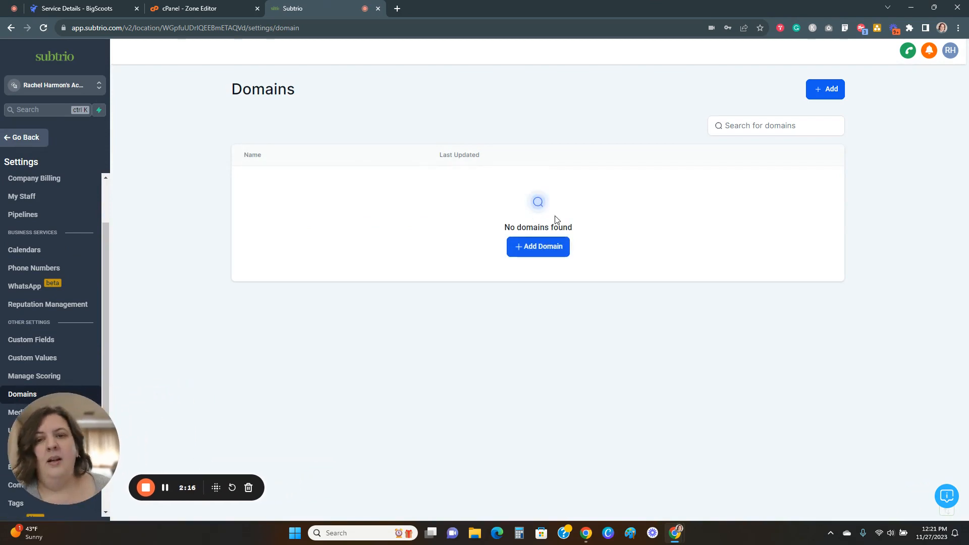
- Add the subdomain shop.growsomethingnew.com and continue to its manual DNS record setup
left_click(547, 247)
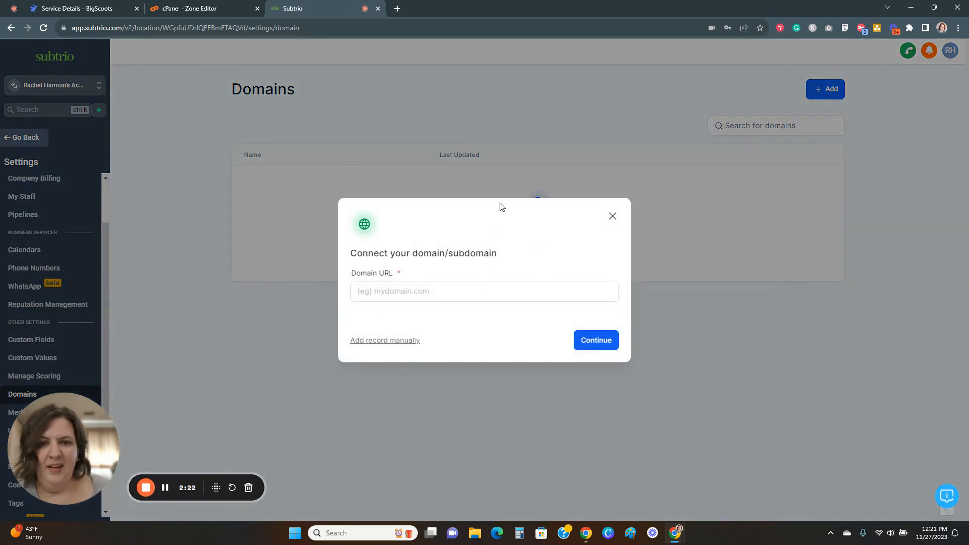
left_click(444, 294)
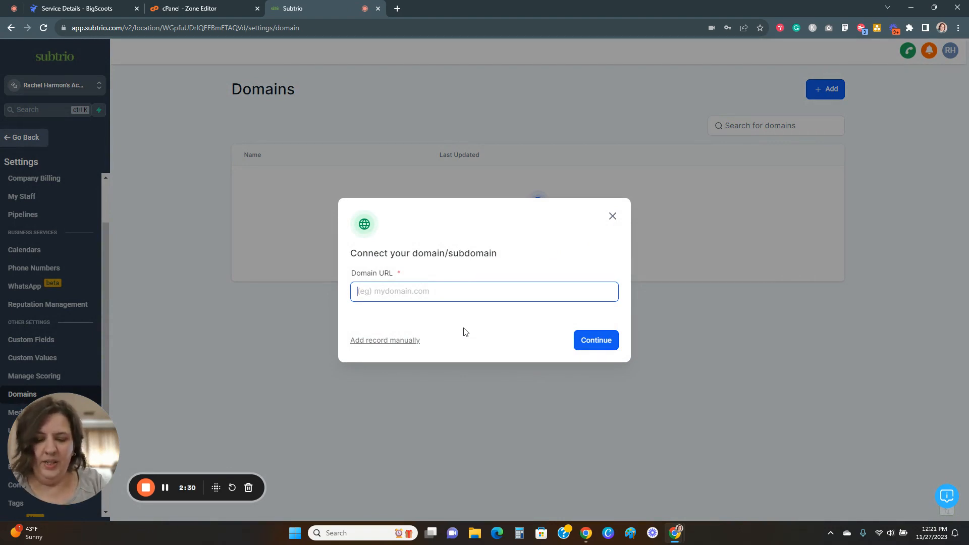
type("shop")
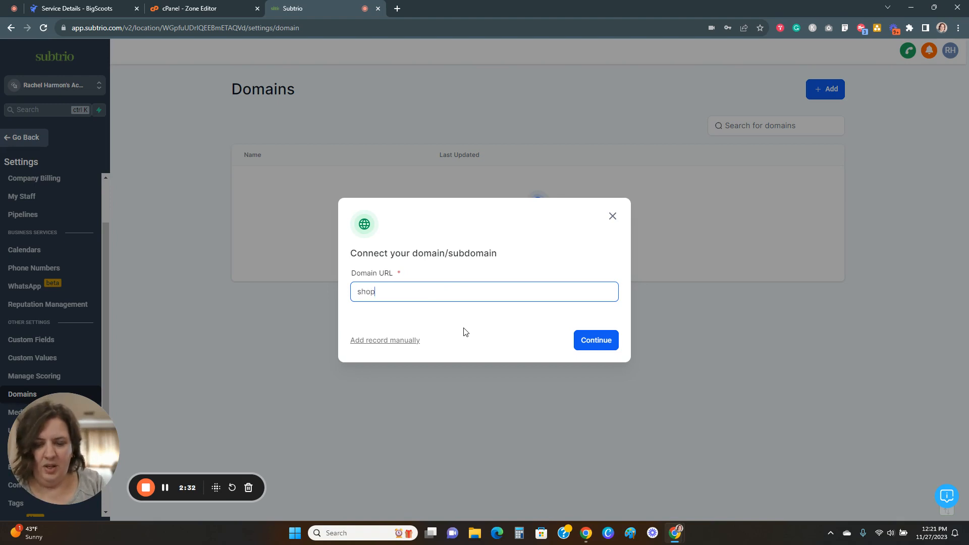
type(".grows")
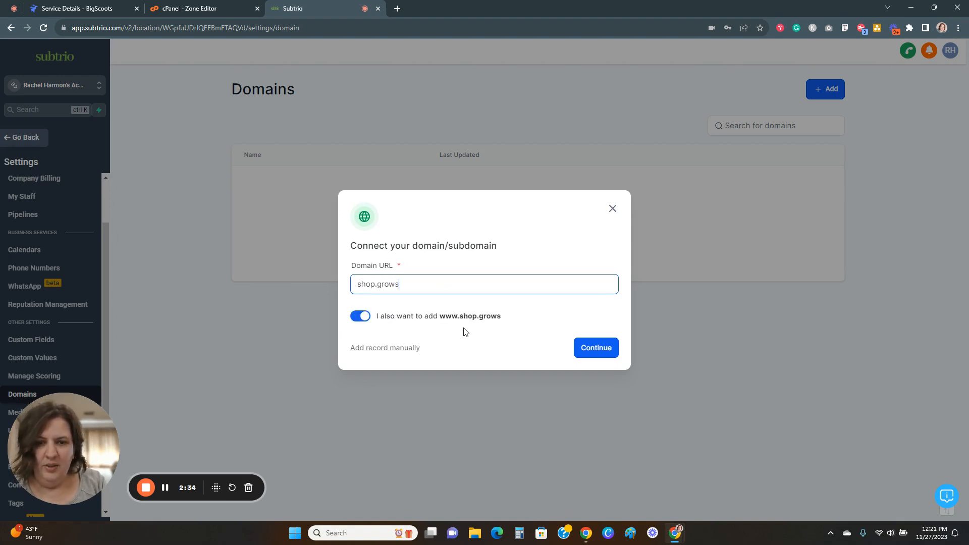
type("omethingnew.com")
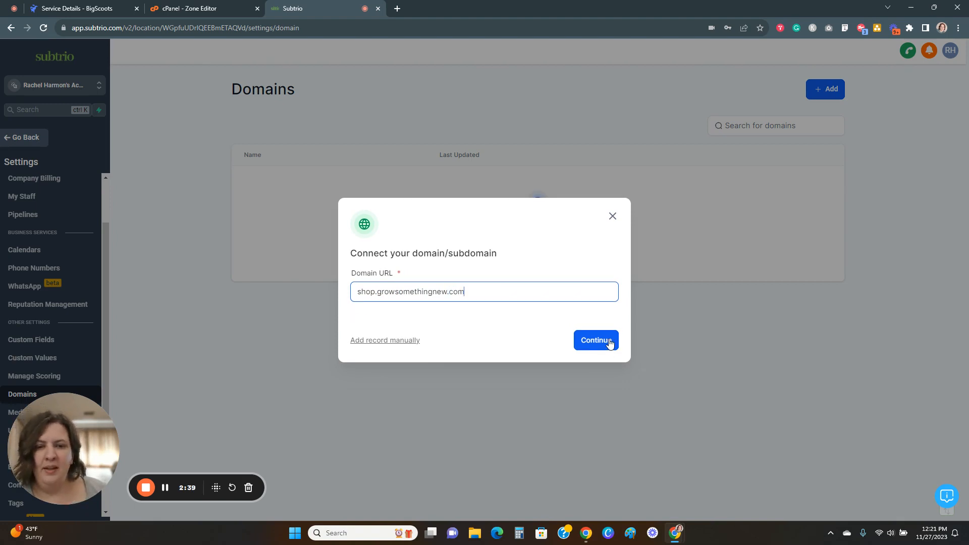
left_click(610, 342)
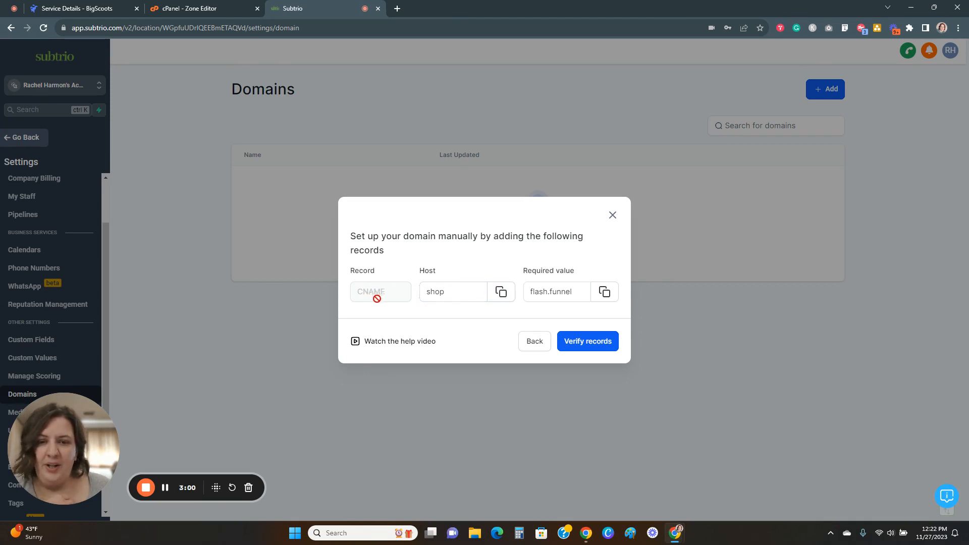
- Copy the required value of the CNAME record for the shop host
left_click(579, 295)
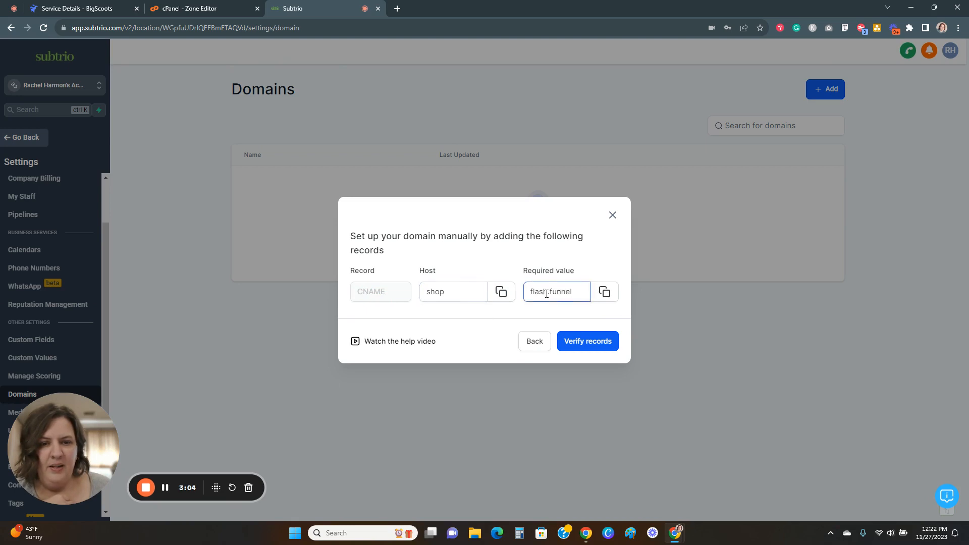
left_click_drag(544, 294, 583, 293)
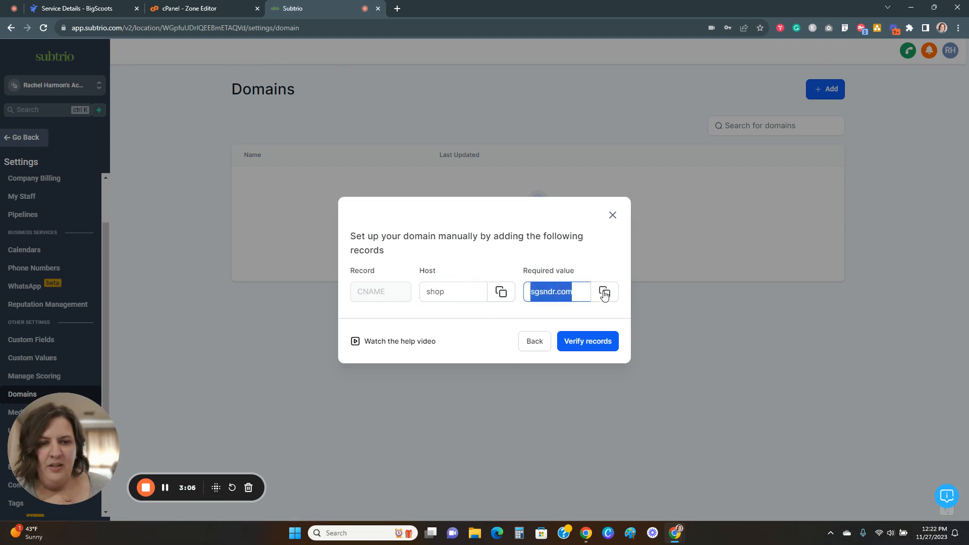
left_click(605, 293)
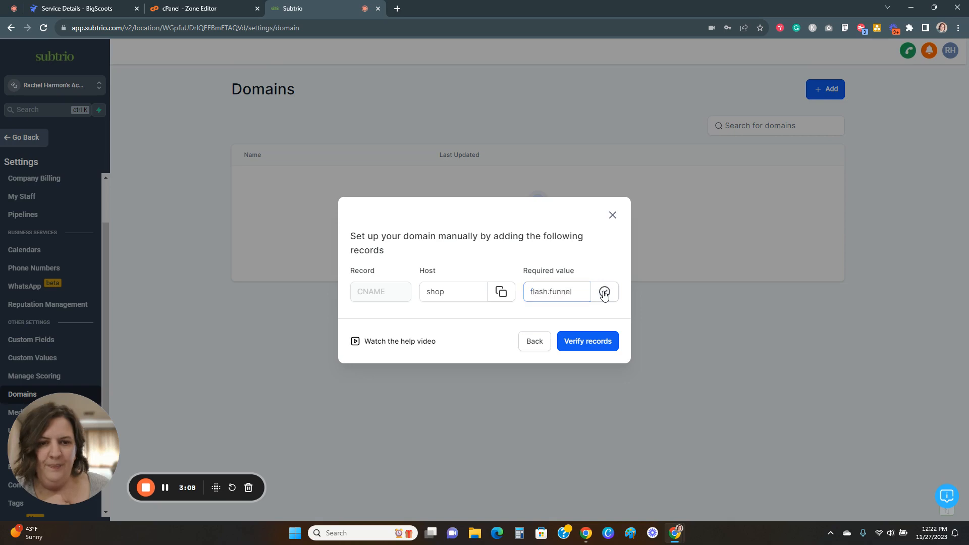
- Switch to the cPanel Zone Editor and open the zone records of growsomethingnew.com for management
left_click(222, 8)
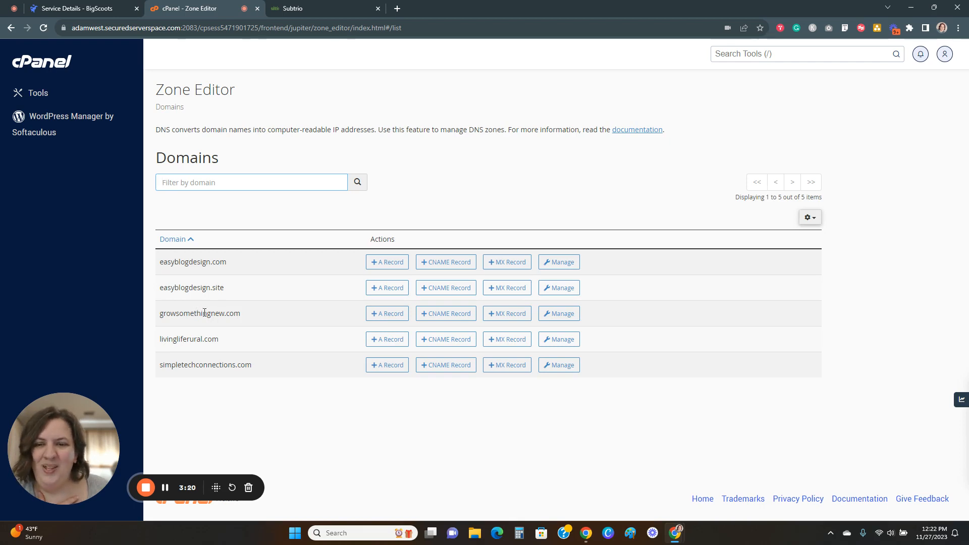
left_click(549, 318)
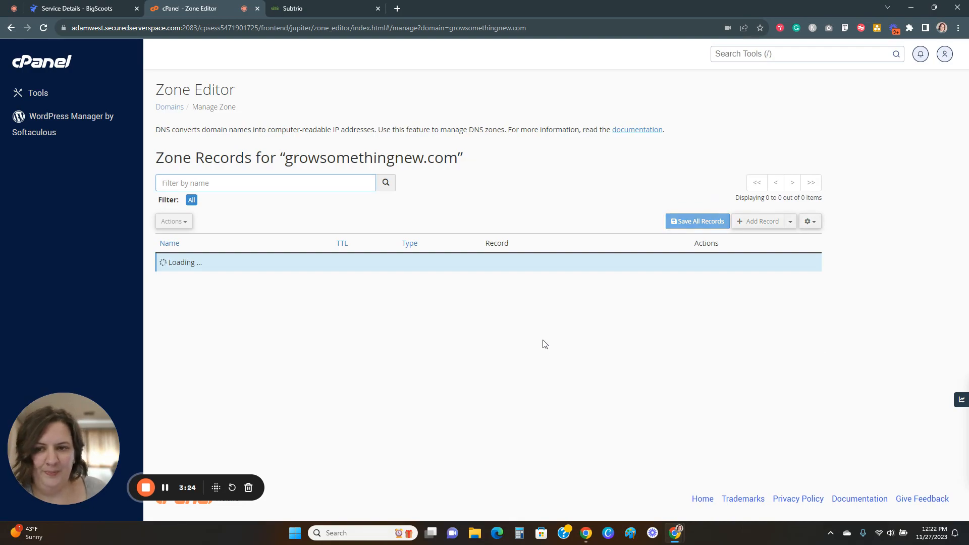
- Search the zone records page for "shop" and locate the record named shop.growsomethingnew.com
scroll(316, 256, "down", 15)
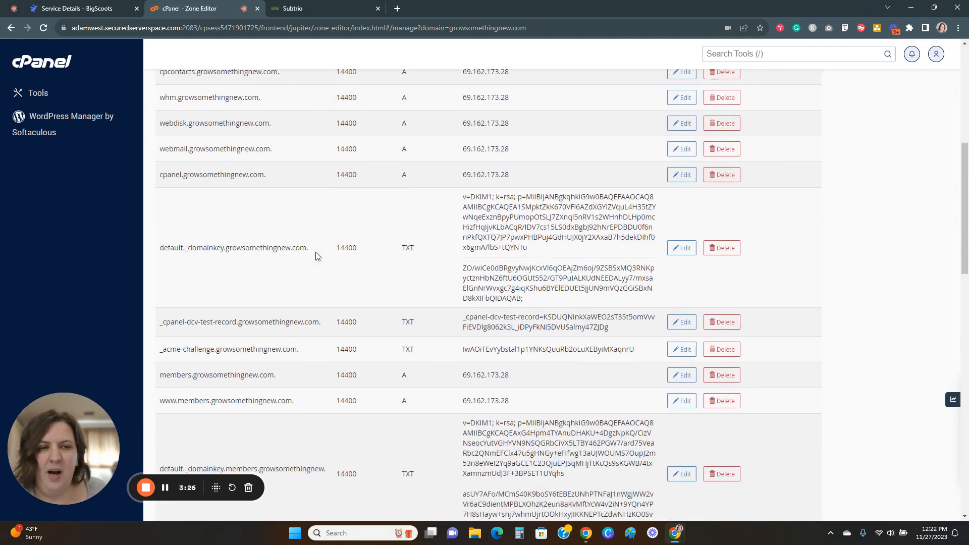
scroll(316, 256, "down", 10)
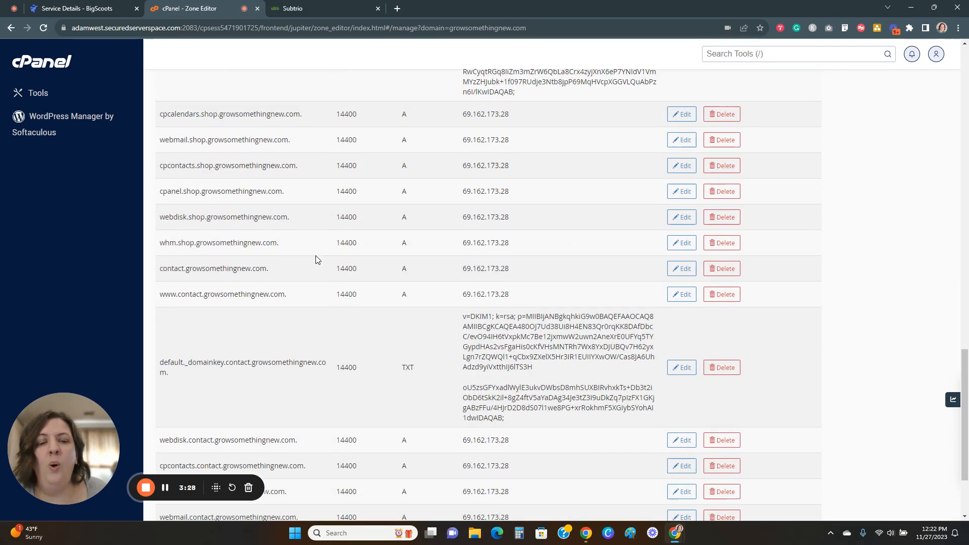
scroll(340, 316, "up", 20)
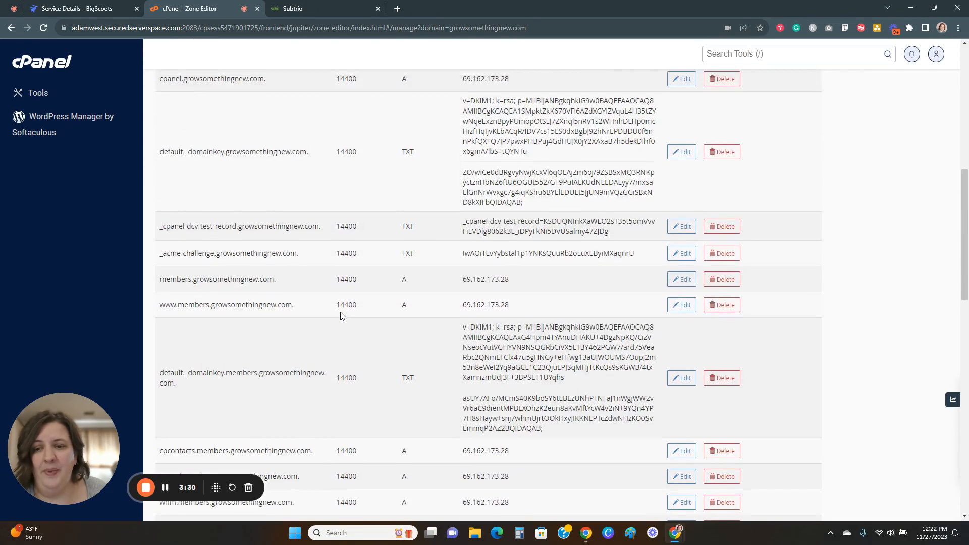
scroll(341, 317, "down", 5)
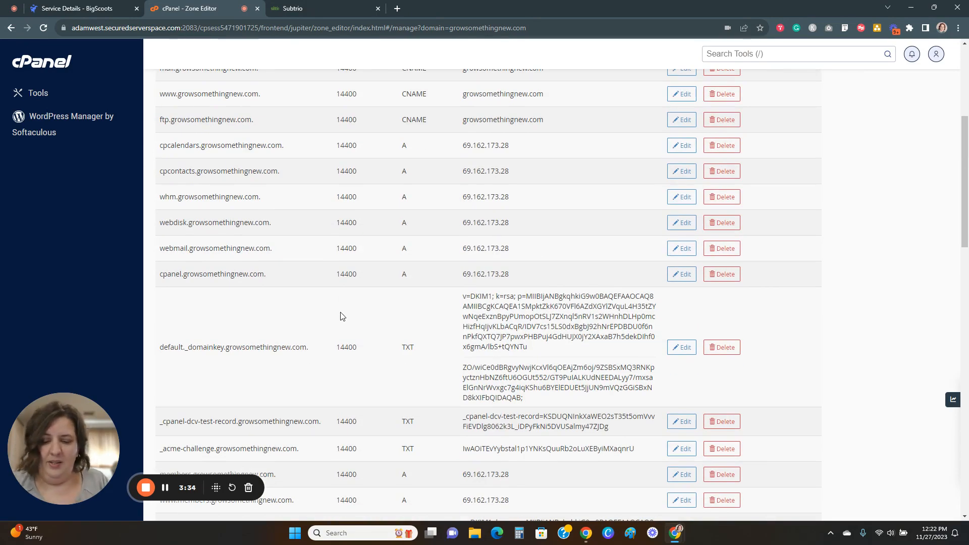
key("ctrl+f")
type("shop")
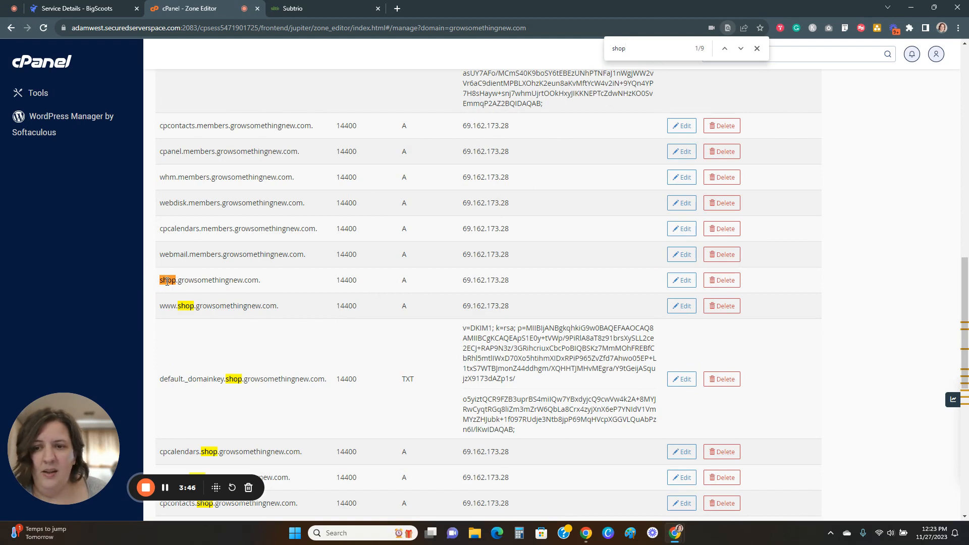
left_click_drag(160, 281, 247, 282)
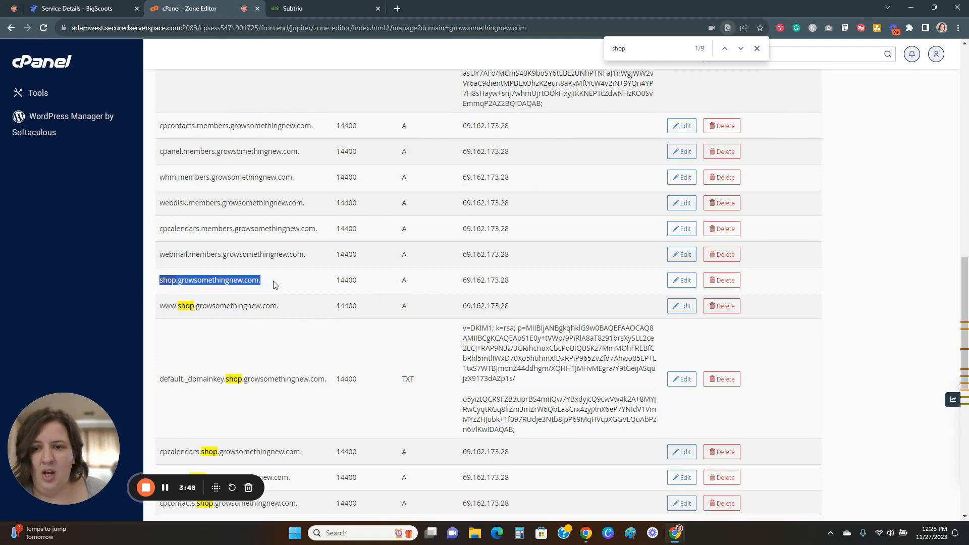
- Open the shop.growsomethingnew.com record for editing and change its type to CNAME
left_click(679, 281)
scroll(679, 283, "down", 2)
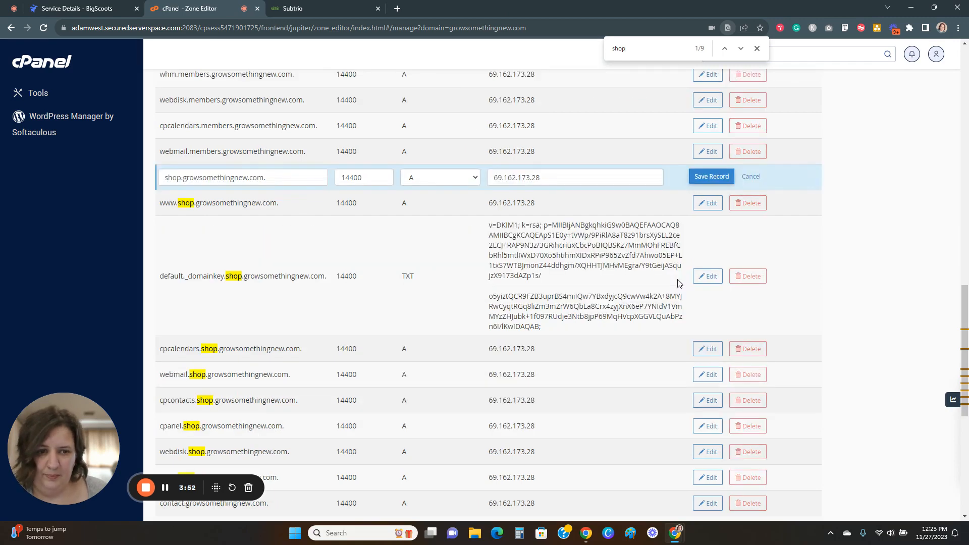
scroll(445, 255, "up", 1)
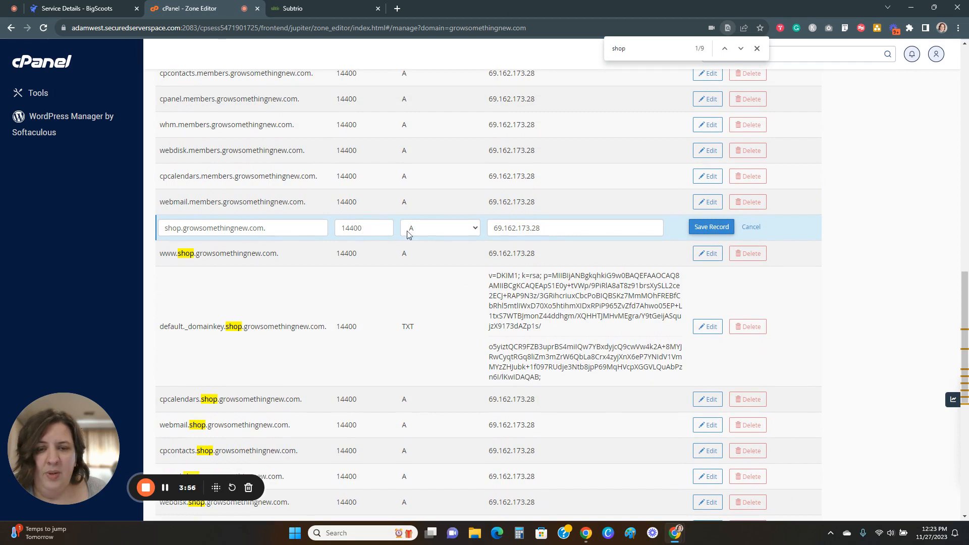
left_click(474, 229)
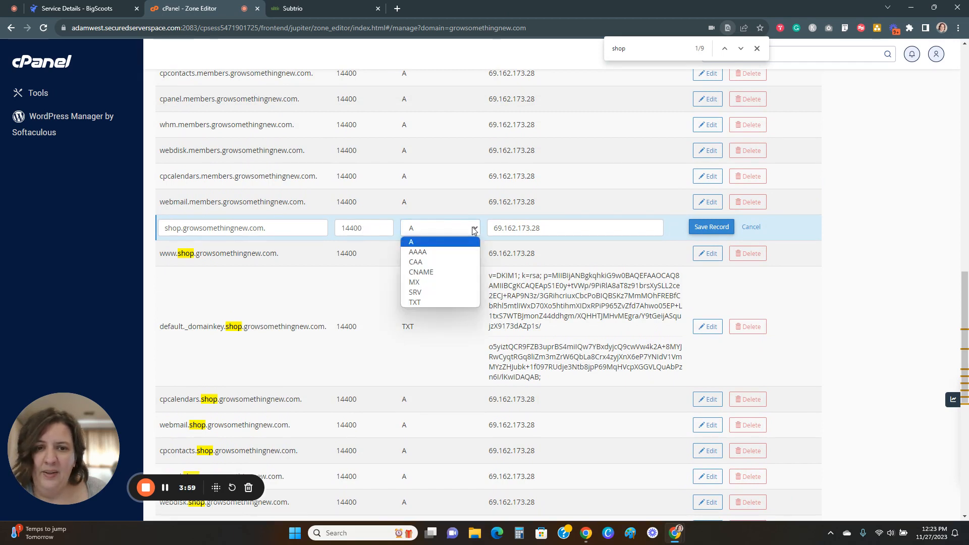
left_click(439, 273)
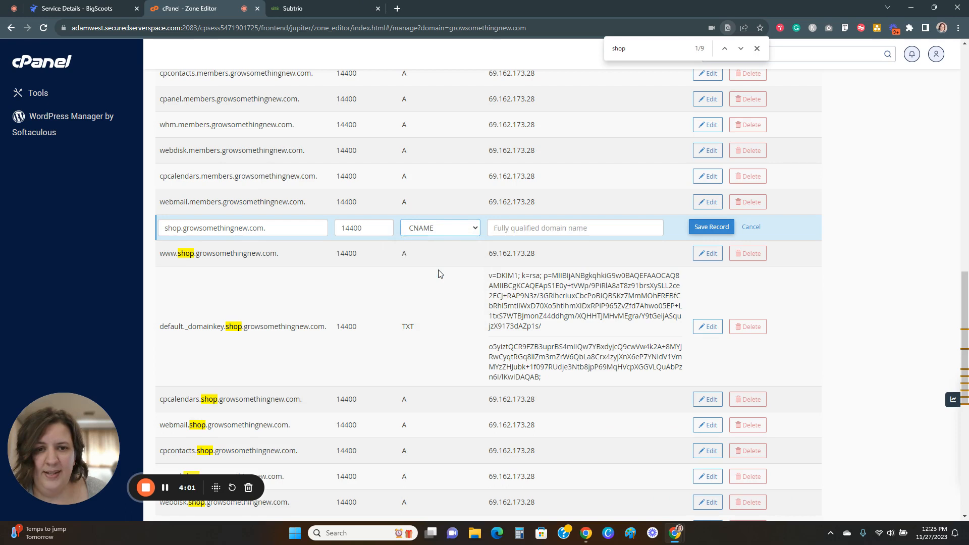
- Set the shop CNAME record's target to flash.funnels.msgsndr.com, checking it against the value required by Subtrio, and save the record
left_click(567, 228)
key("ctrl+v")
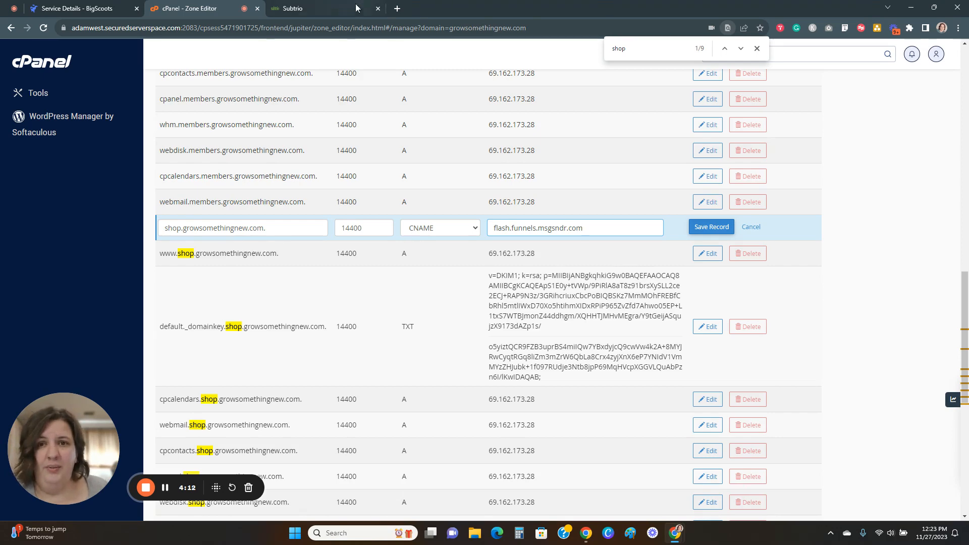
left_click(323, 12)
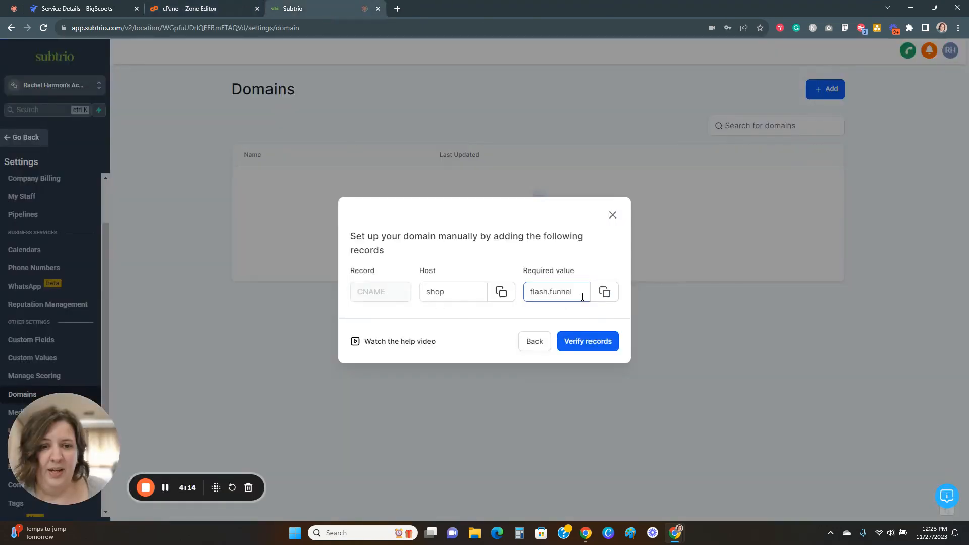
left_click(192, 8)
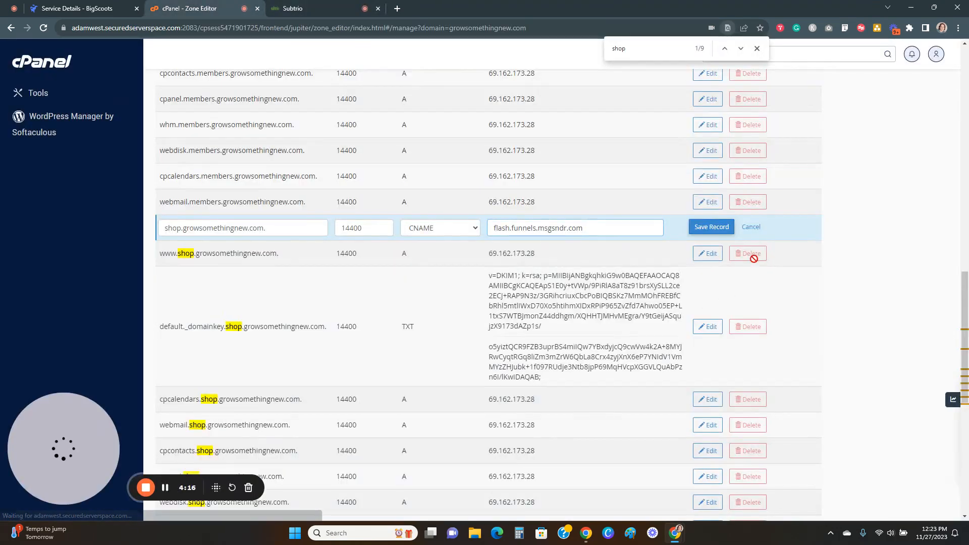
left_click(720, 228)
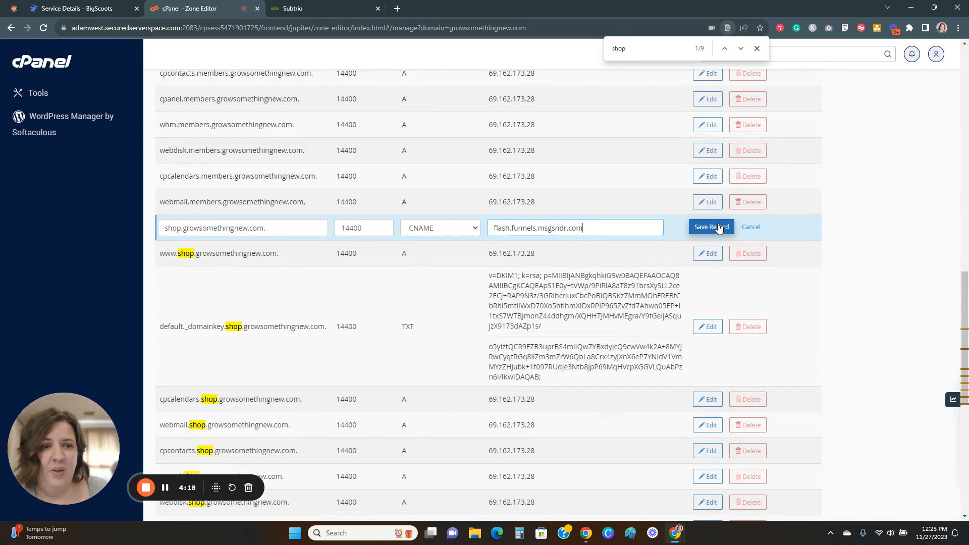
left_click(720, 228)
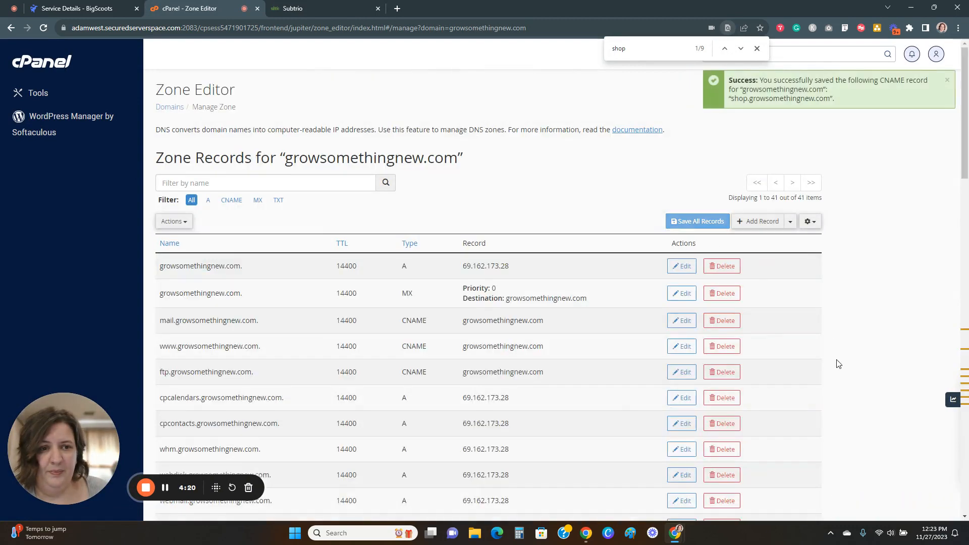
- Switch to Subtrio and verify the DNS records for the shop subdomain
scroll(843, 376, "down", 1)
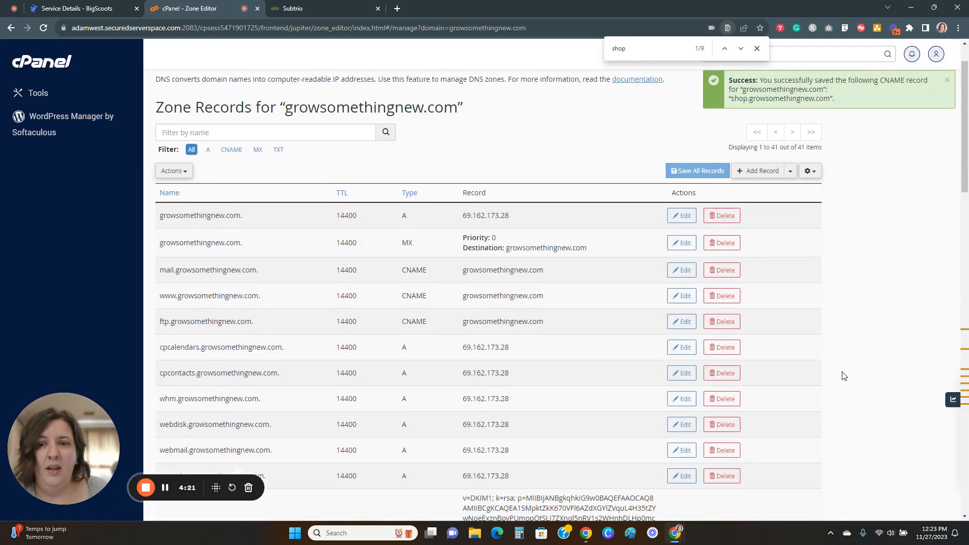
left_click(336, 5)
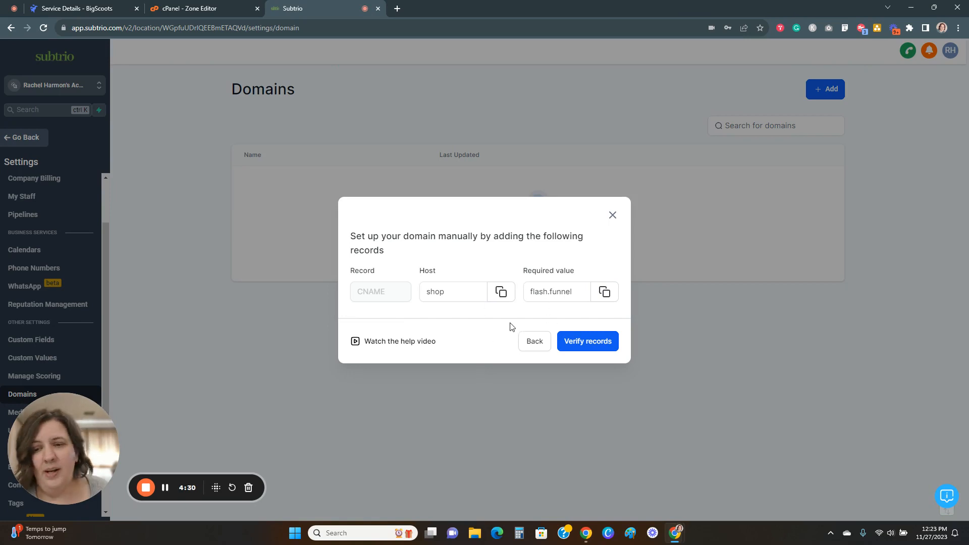
left_click(591, 343)
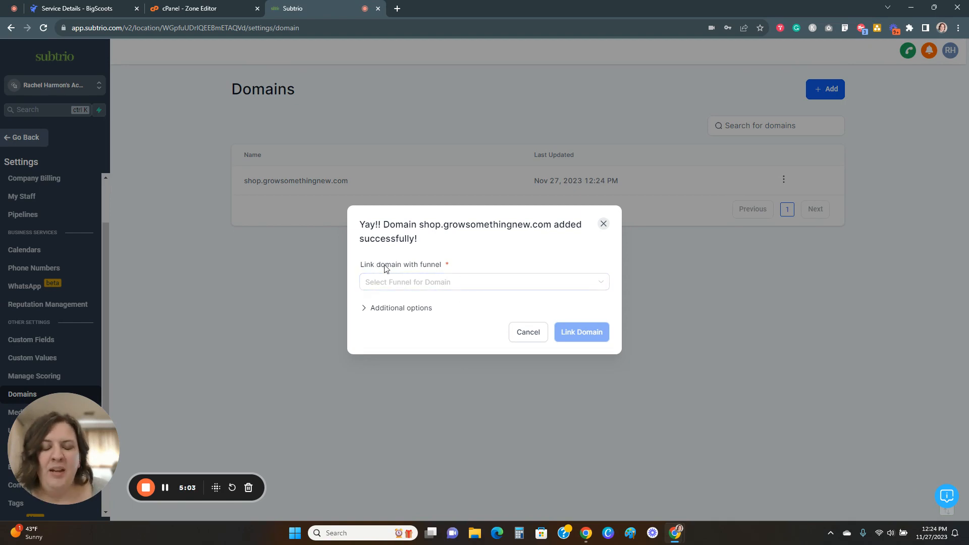
- Review the funnel choices and default 404/error page options for the added domain, and dismiss the dialog without linking a funnel
left_click(466, 286)
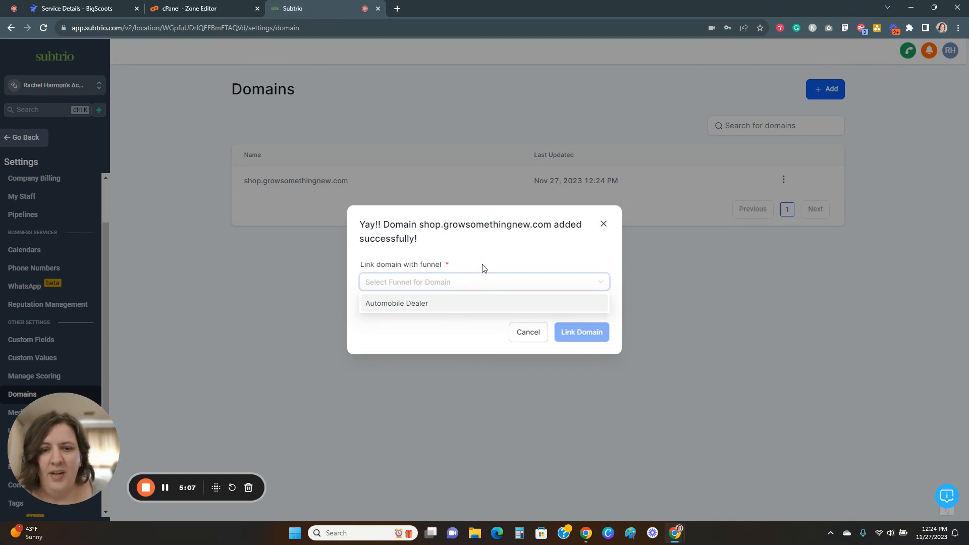
left_click(483, 269)
left_click(458, 282)
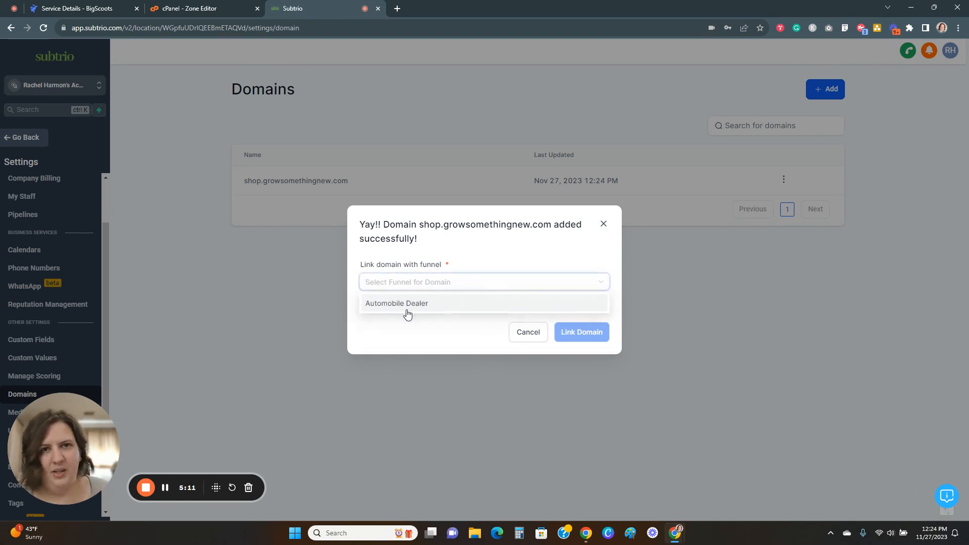
left_click(464, 263)
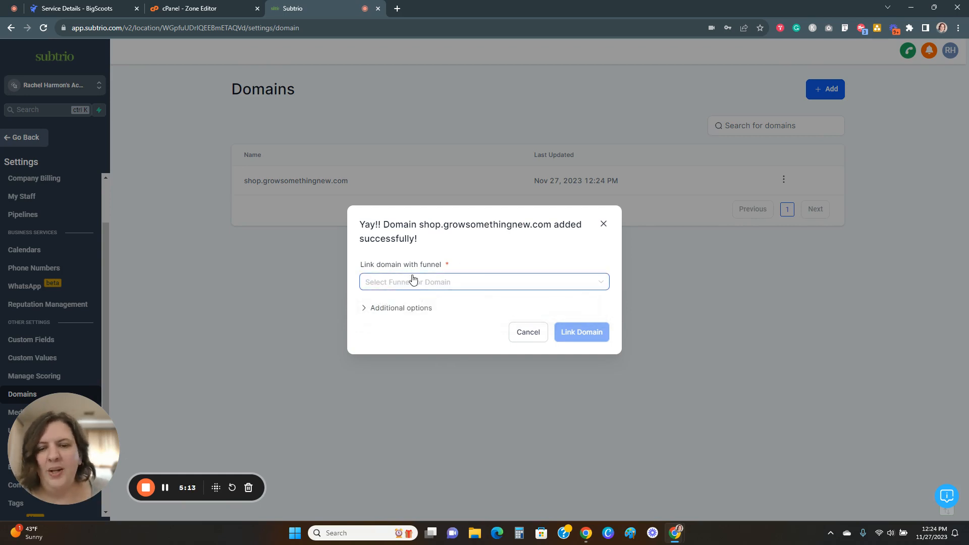
left_click(364, 309)
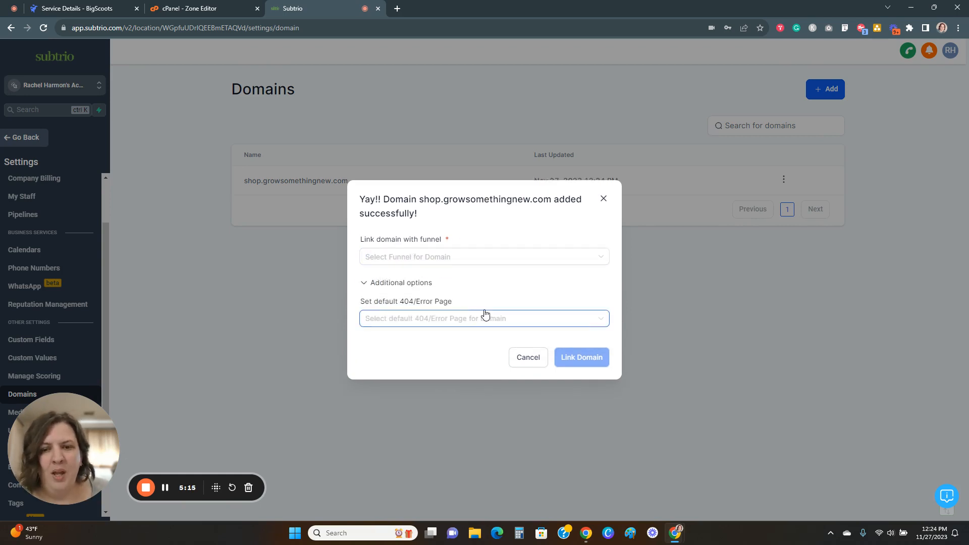
left_click(463, 322)
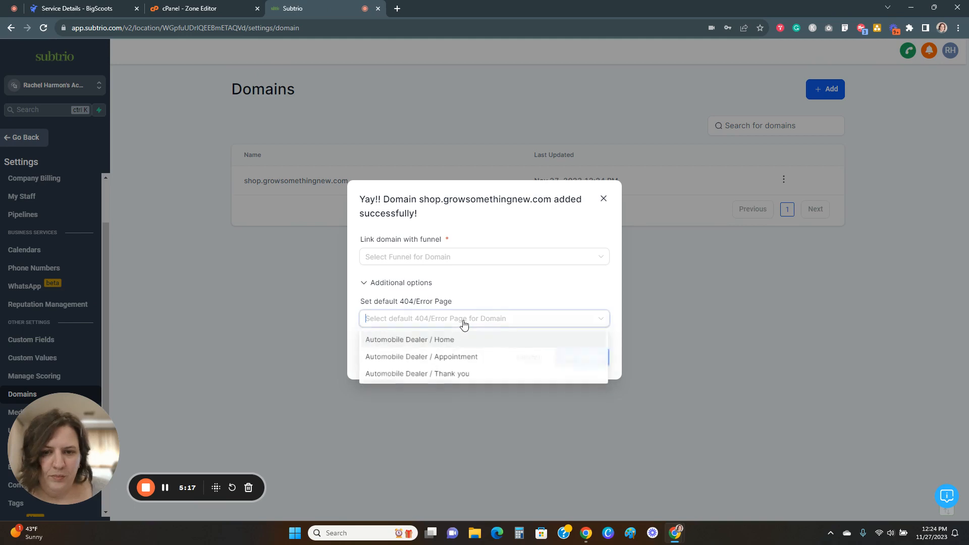
left_click(492, 284)
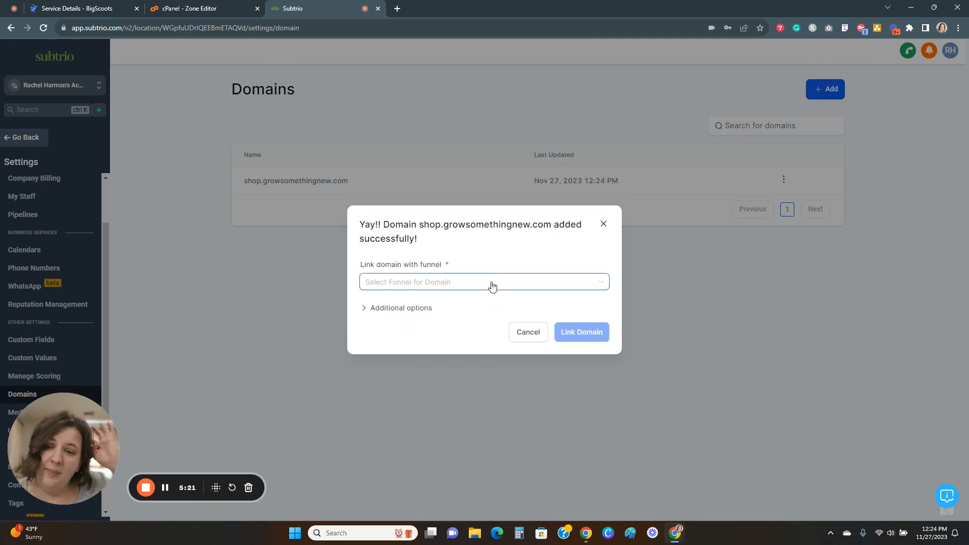
left_click(402, 309)
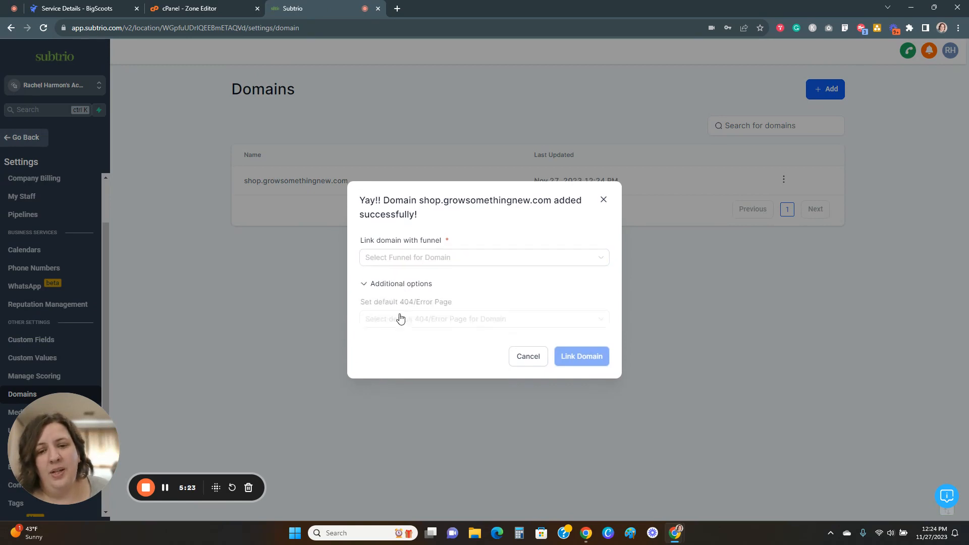
left_click(373, 285)
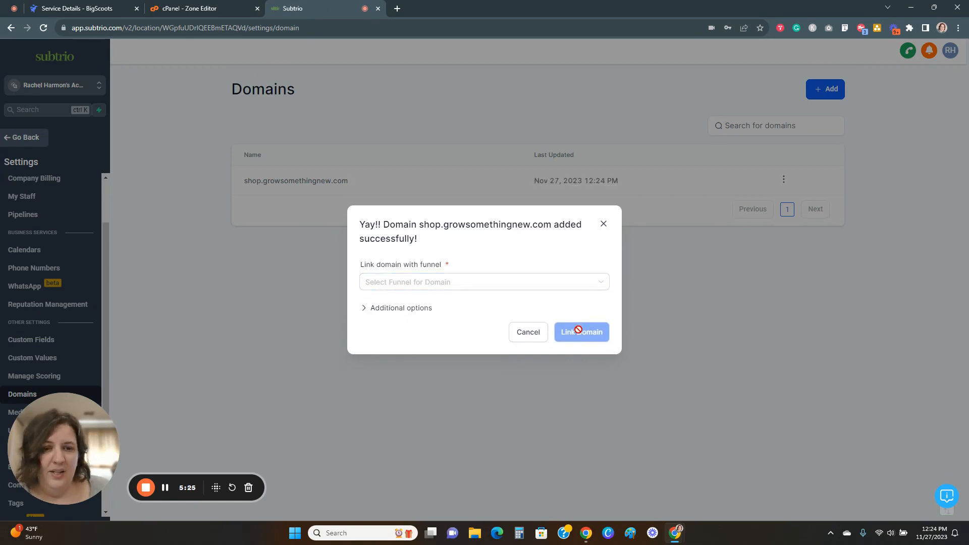
left_click(528, 333)
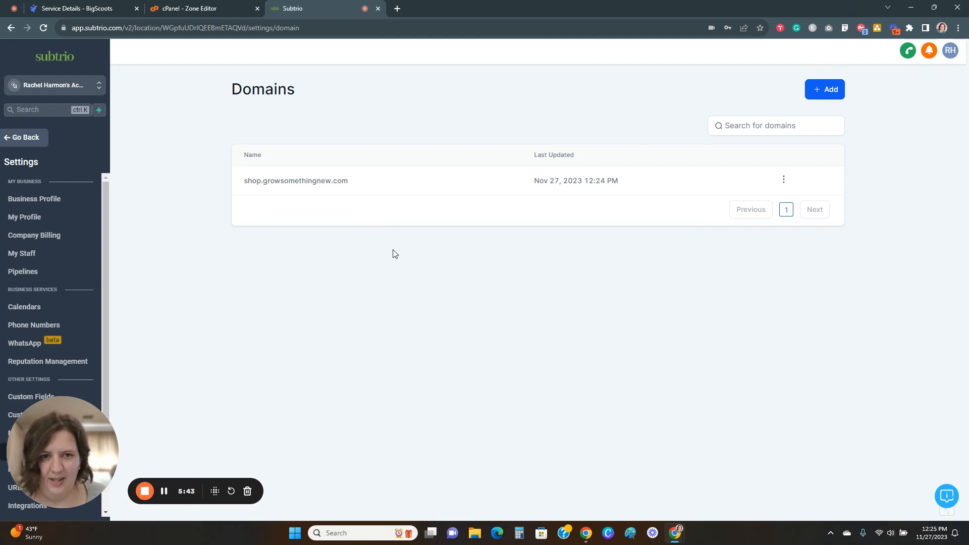
- Leave the account settings and open the Memberships area
left_click_drag(95, 441, 198, 402)
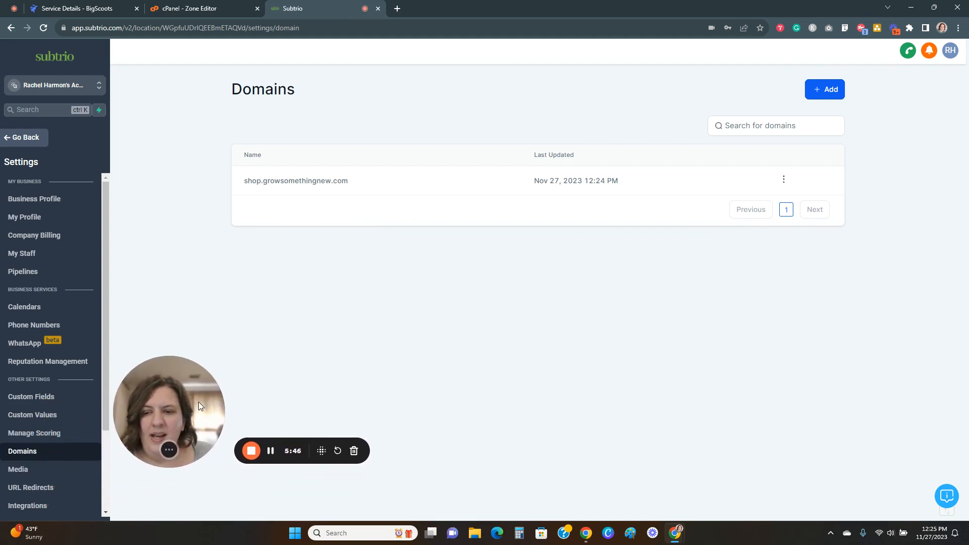
left_click(20, 139)
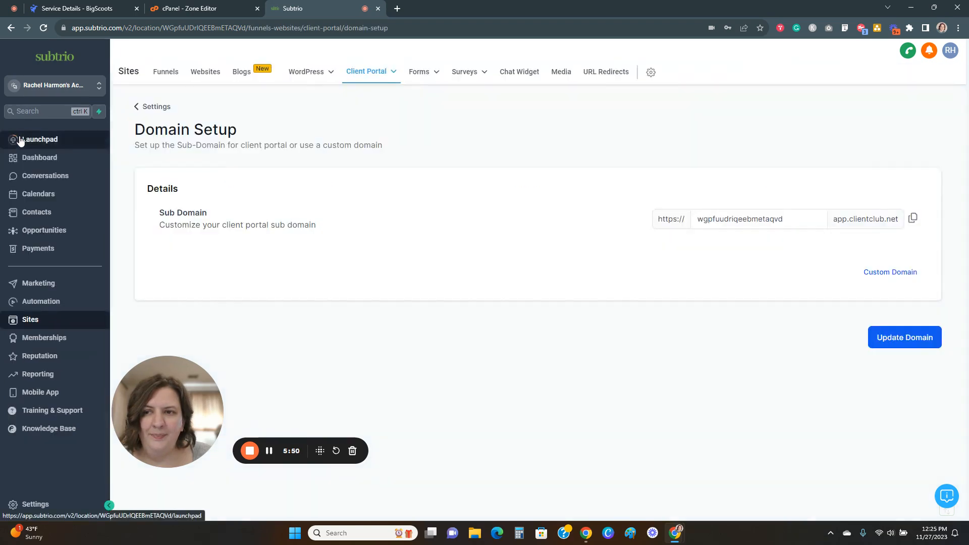
left_click(42, 338)
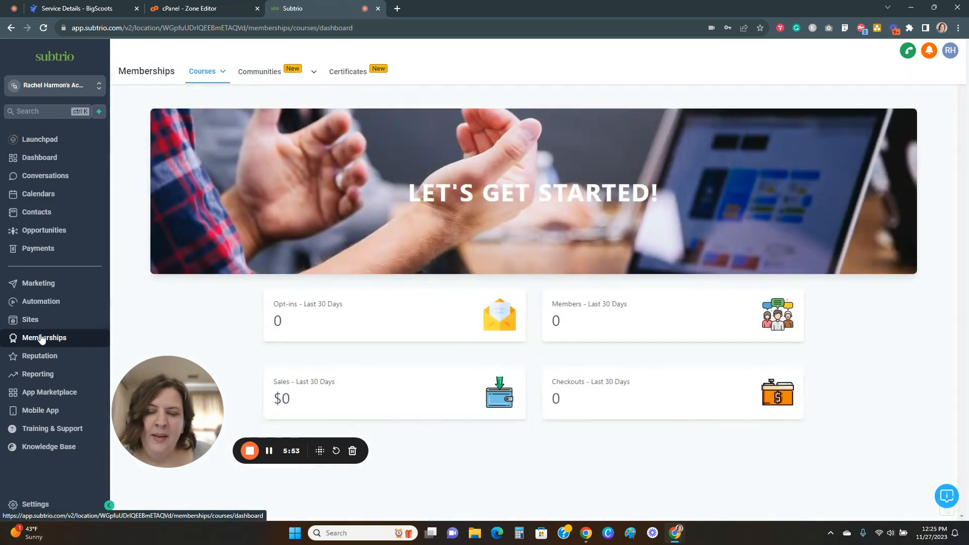
left_click_drag(143, 395, 53, 399)
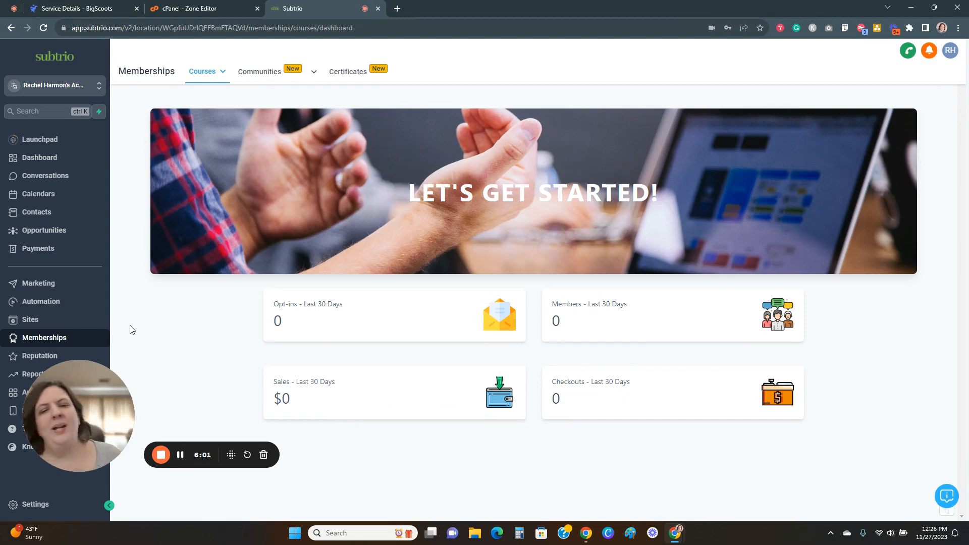
left_click_drag(73, 417, 69, 438)
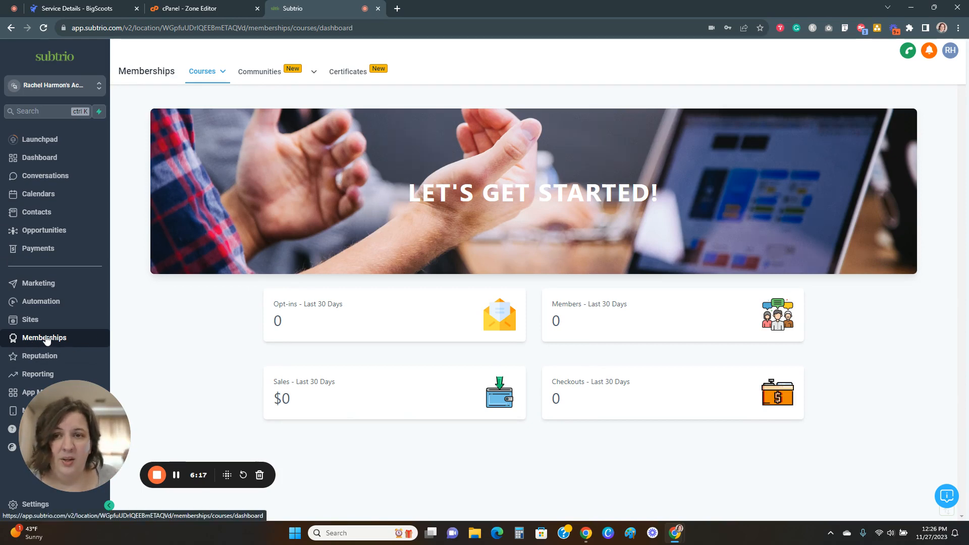
- Open the domain setup page from the membership courses settings
left_click(214, 75)
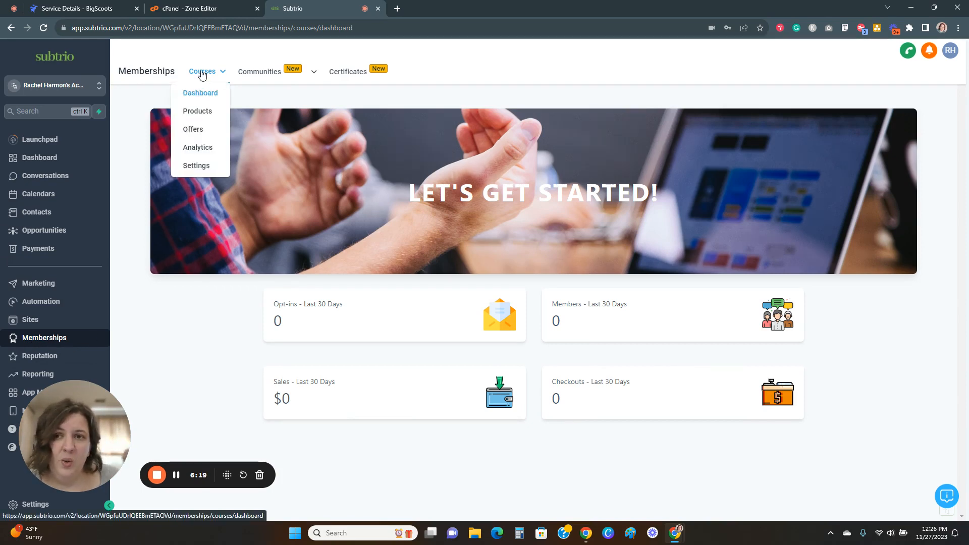
left_click(195, 168)
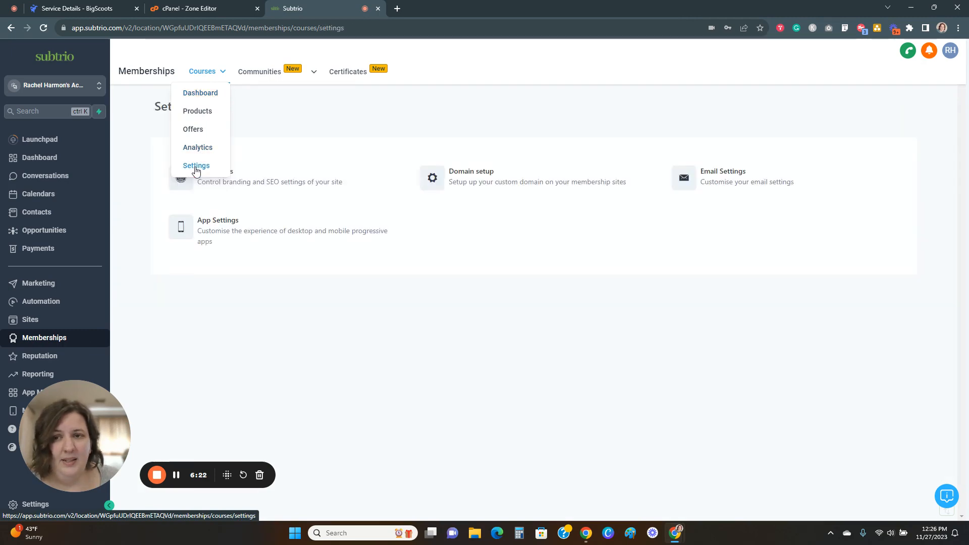
left_click(468, 173)
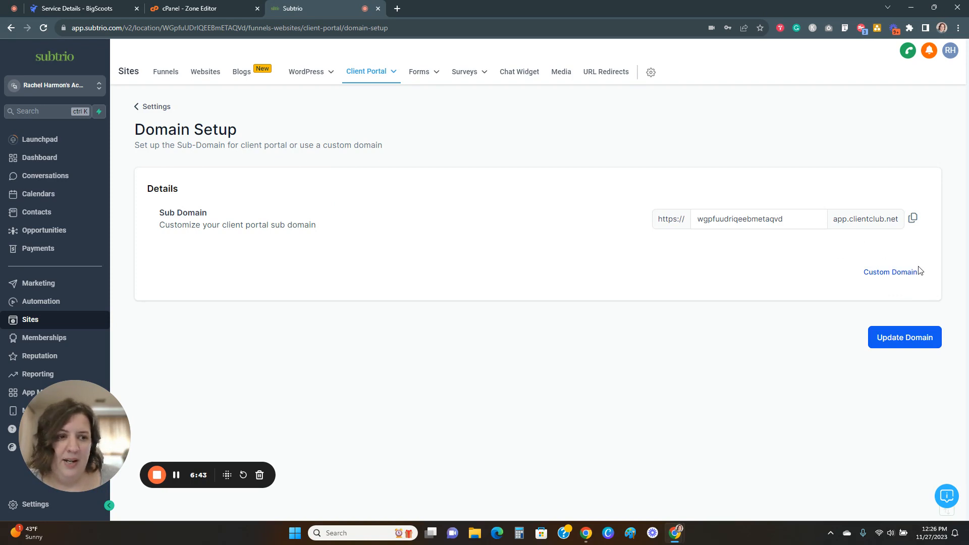
- Enable a custom domain for the client portal and enter members.growsomethingnew.com as its address
left_click(887, 274)
scroll(537, 268, "down", 3)
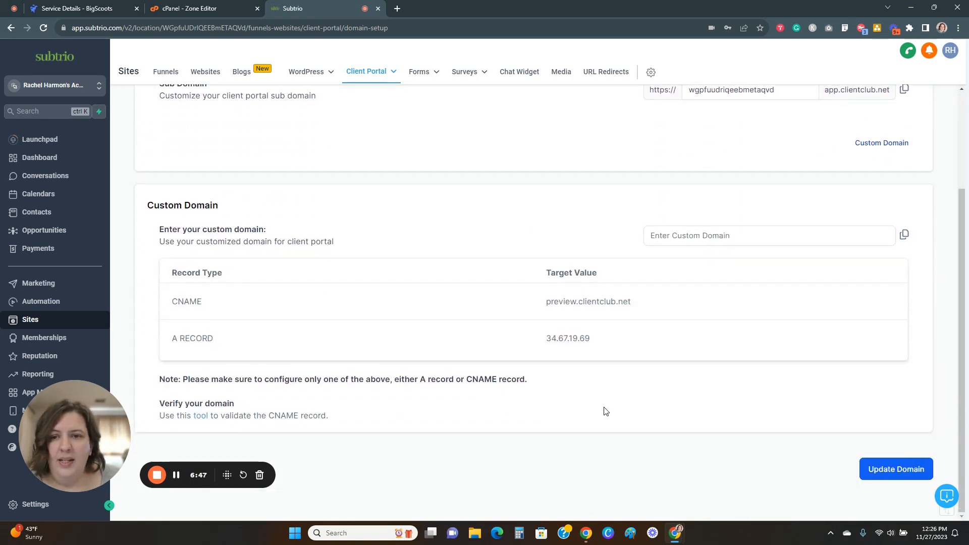
left_click(709, 238)
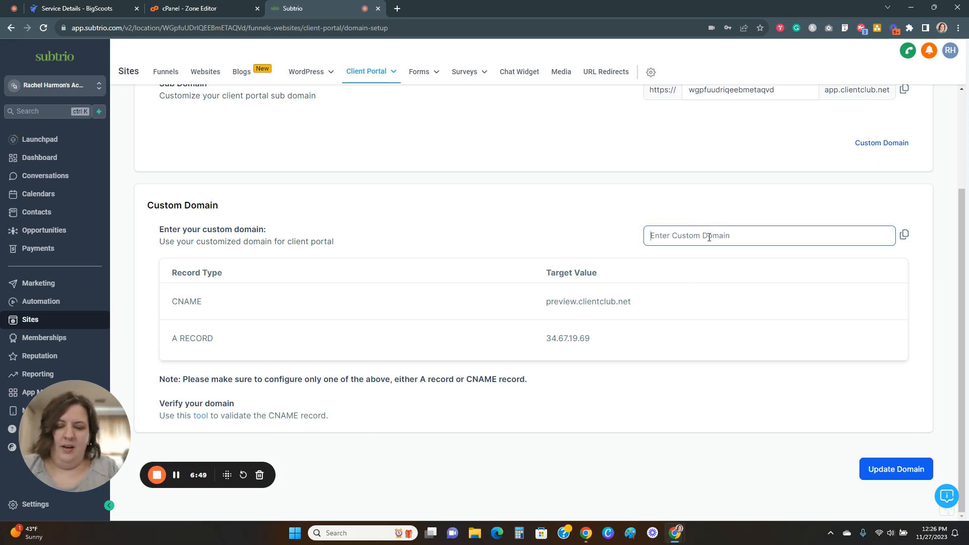
type("members.growsom")
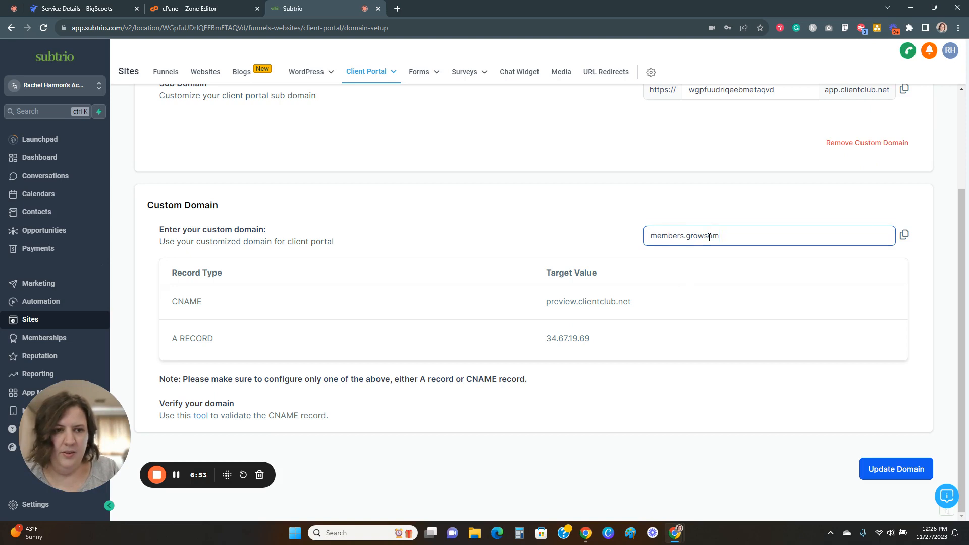
type("ethingnew.com")
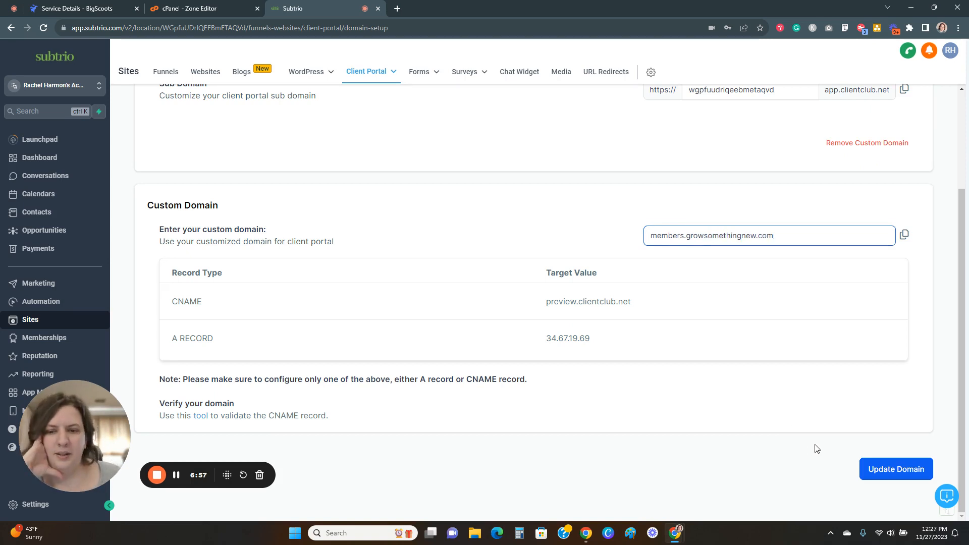
left_click(701, 411)
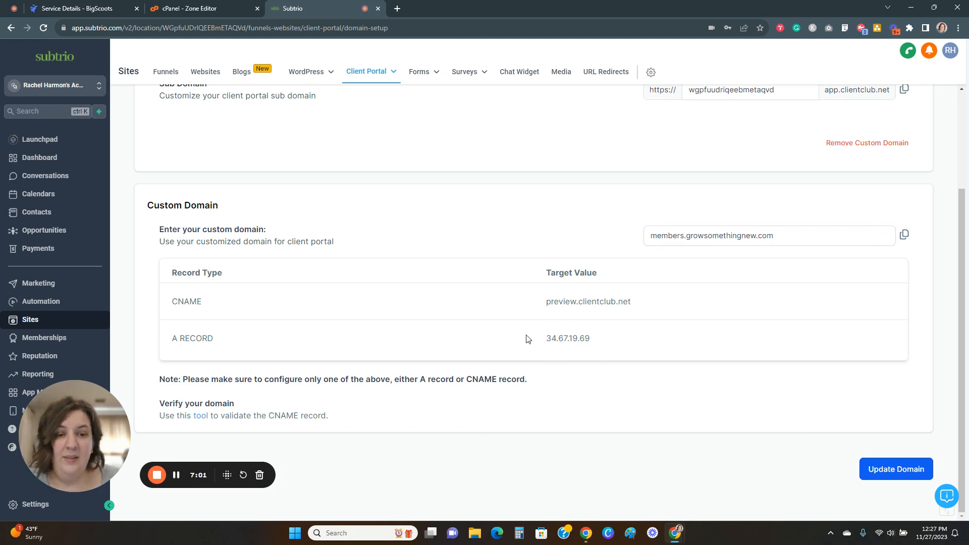
- Switch to the cPanel zone editor, find the A record for members.growsomethingnew.com, and open it for editing
left_click(241, 8)
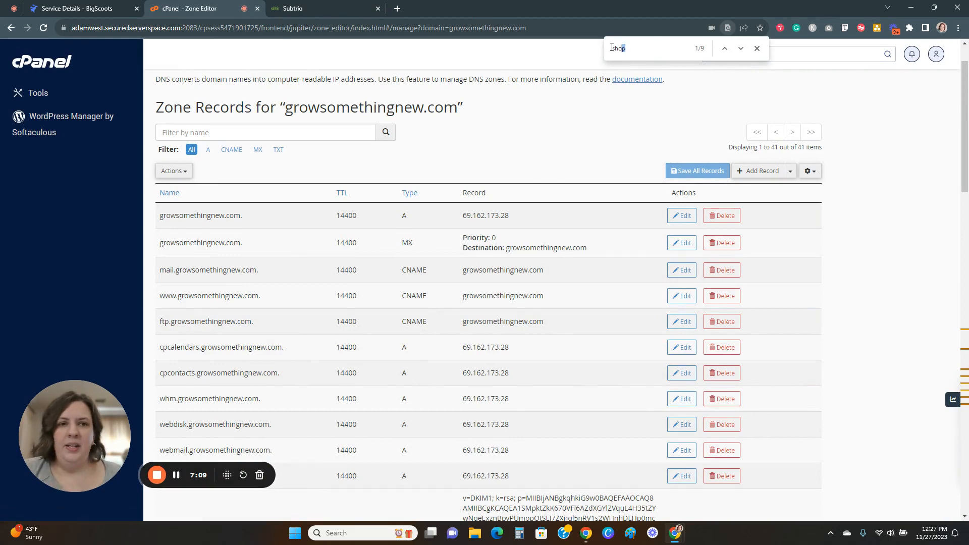
double_click(613, 49)
type("members")
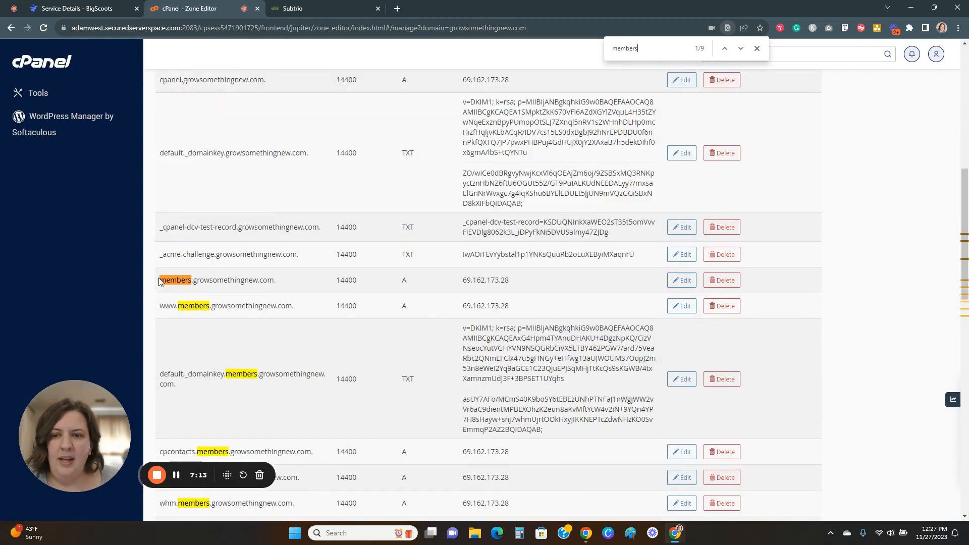
left_click_drag(159, 282, 279, 286)
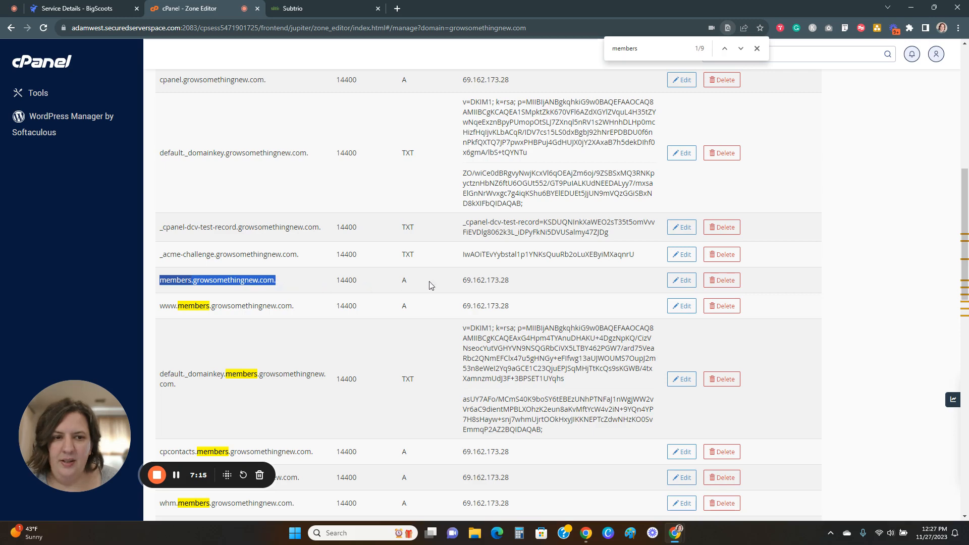
left_click(682, 281)
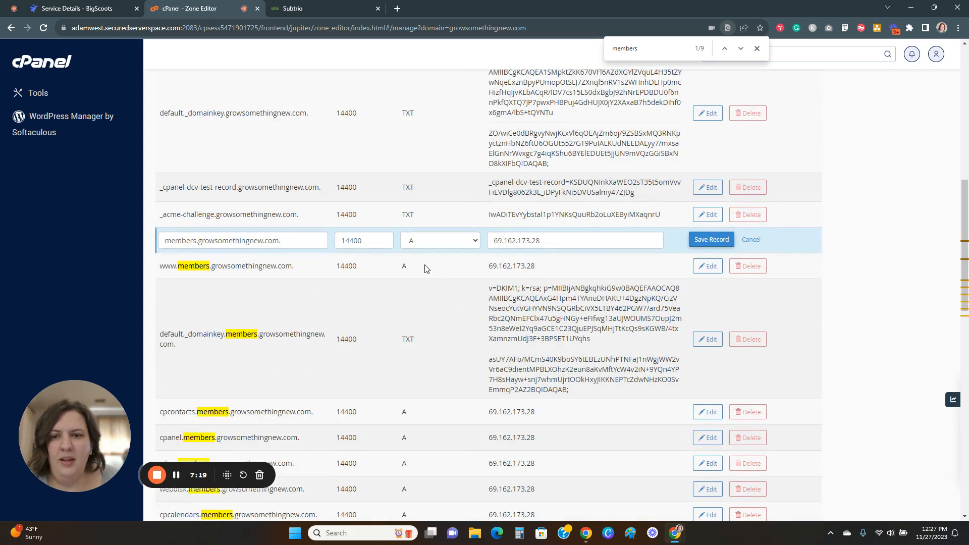
- Switch to Subtrio and copy the CNAME target value preview.clientclub.net from the custom domain details
left_click(293, 9)
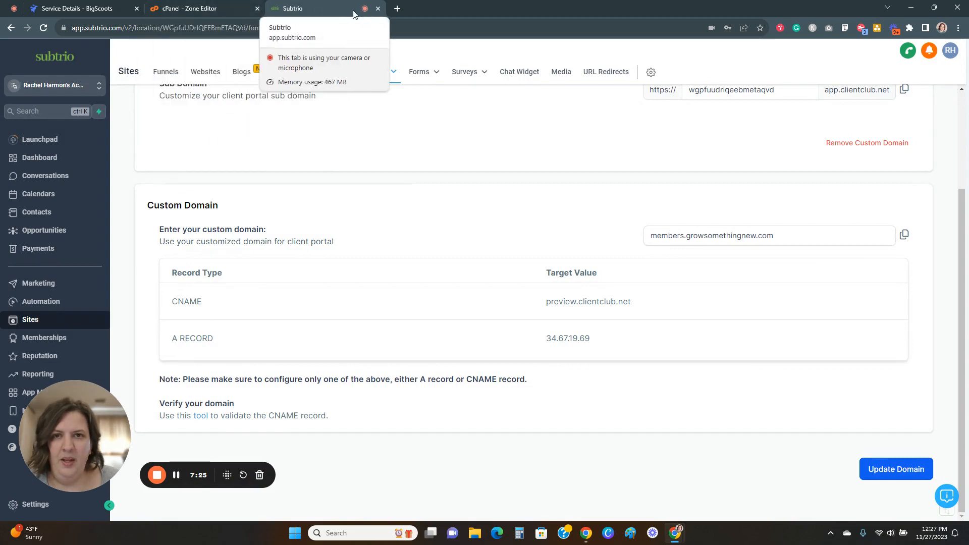
left_click_drag(632, 299, 545, 303)
key("ctrl+c")
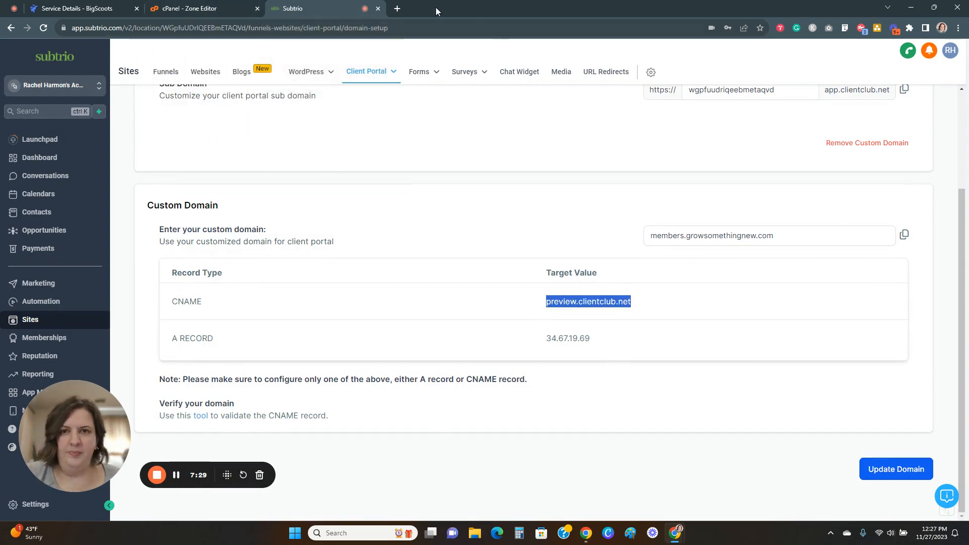
- Back in cPanel, change the members record's type to CNAME with preview.clientclub.net as its target, and save the record
left_click(189, 9)
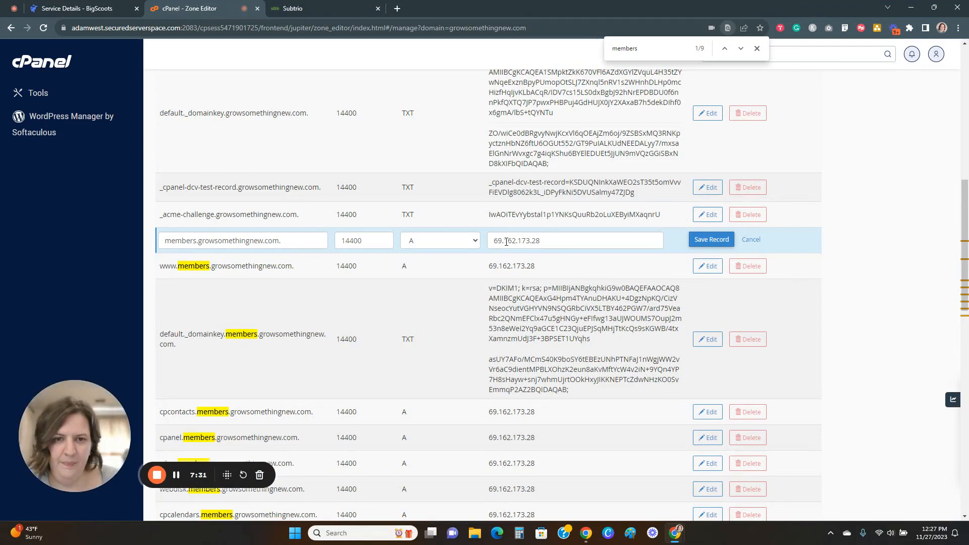
left_click(450, 241)
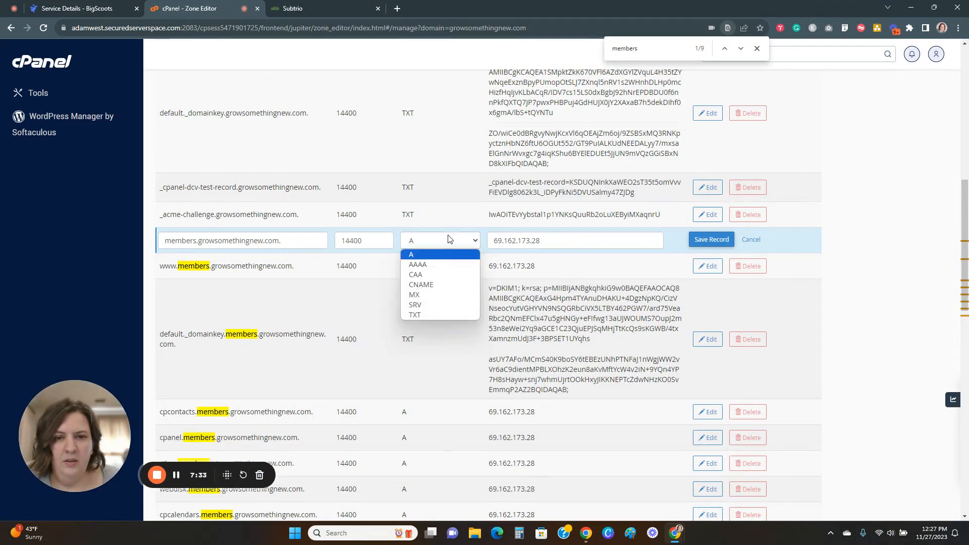
left_click(444, 283)
left_click(587, 244)
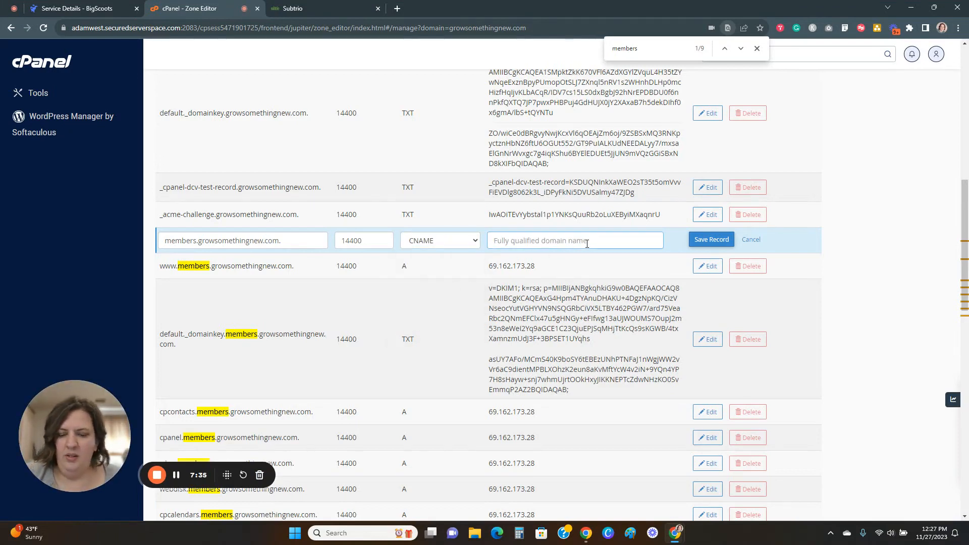
key("ctrl+v")
left_click(712, 240)
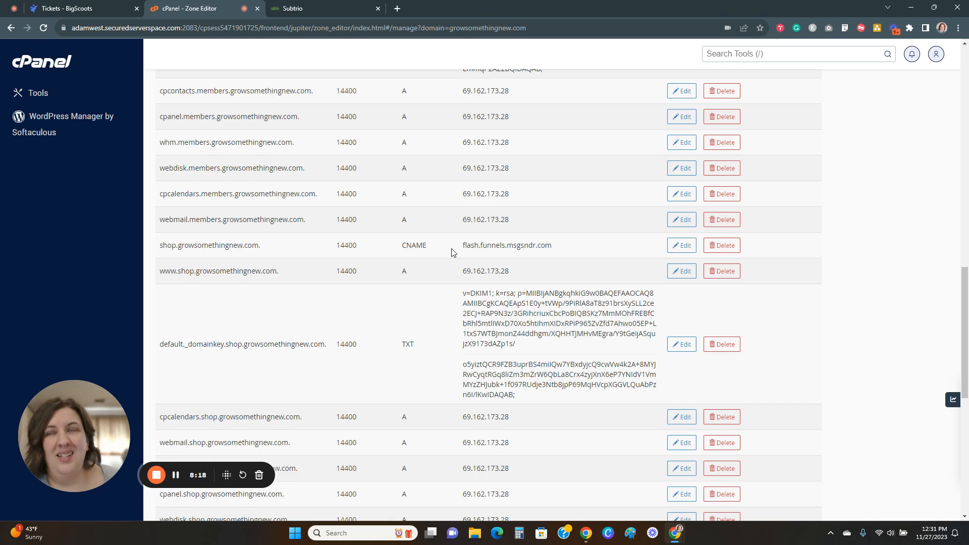
- Return to Subtrio and update the client portal's domain with the entered custom address
left_click(313, 9)
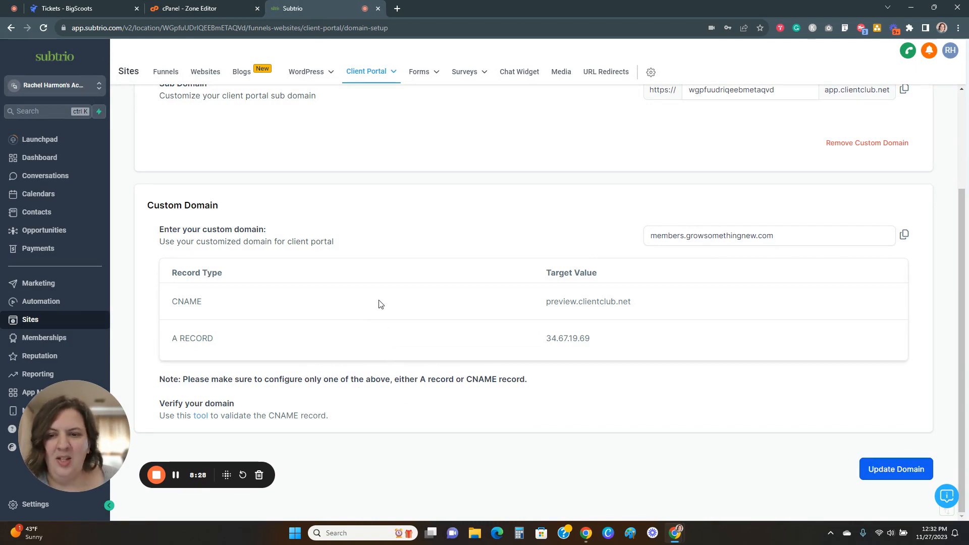
left_click(222, 9)
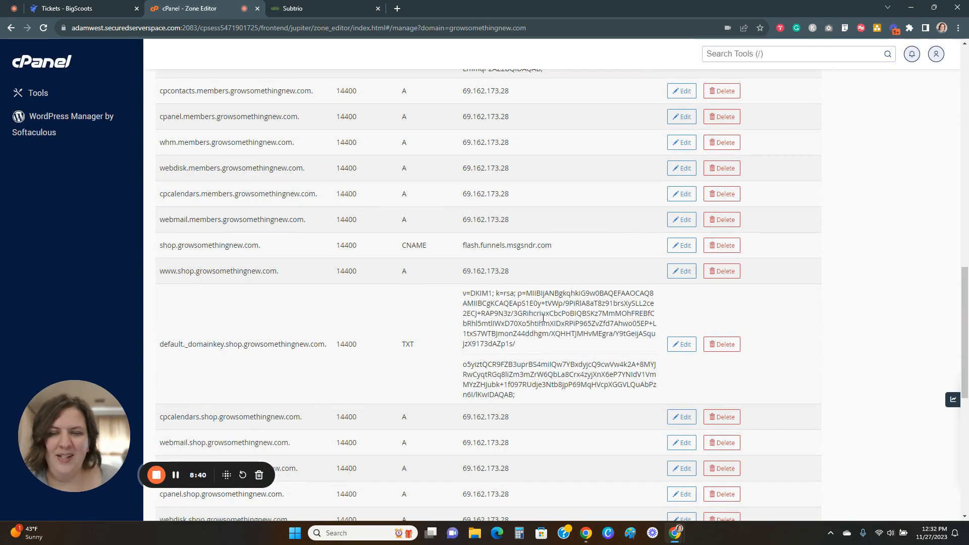
left_click(314, 9)
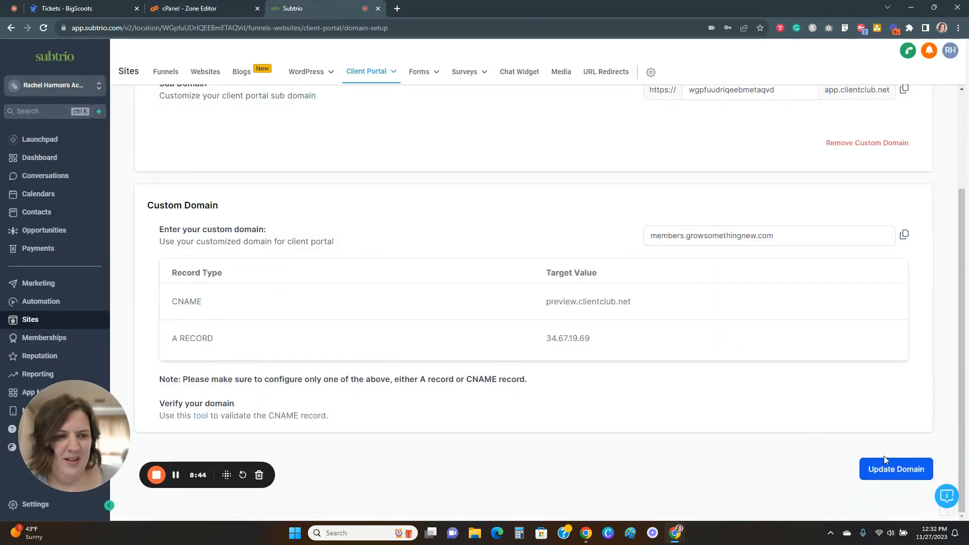
left_click(872, 467)
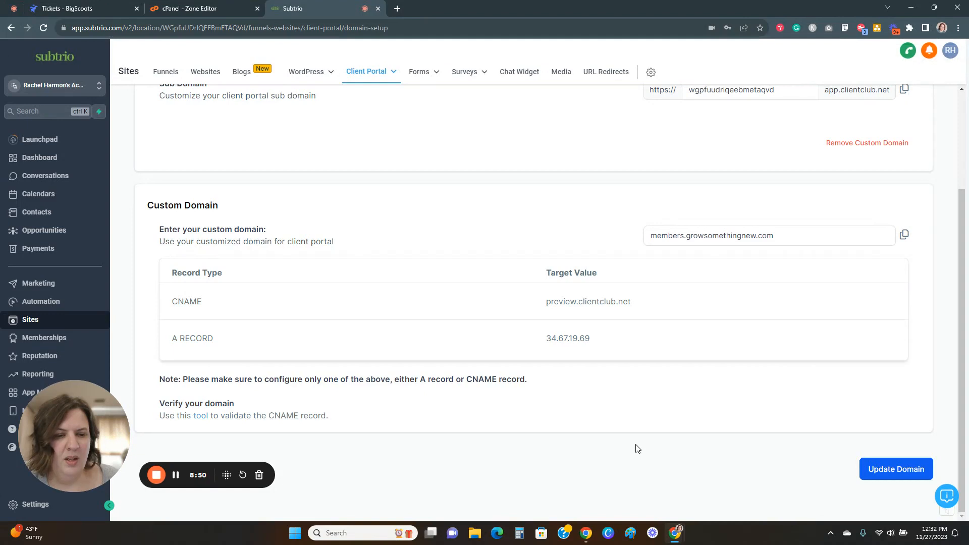
- Open the Email Services page in the account settings
mouse_move(95, 436)
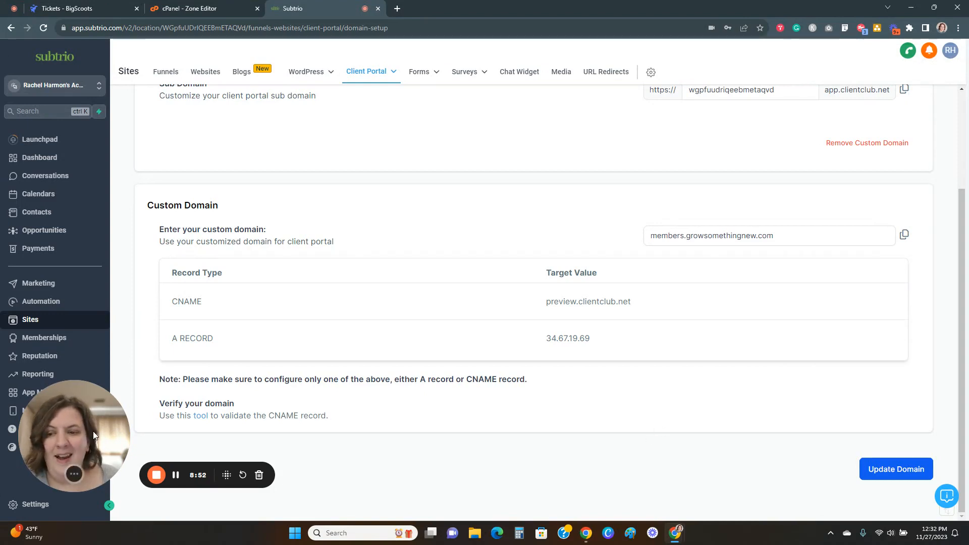
left_click_drag(93, 432, 192, 425)
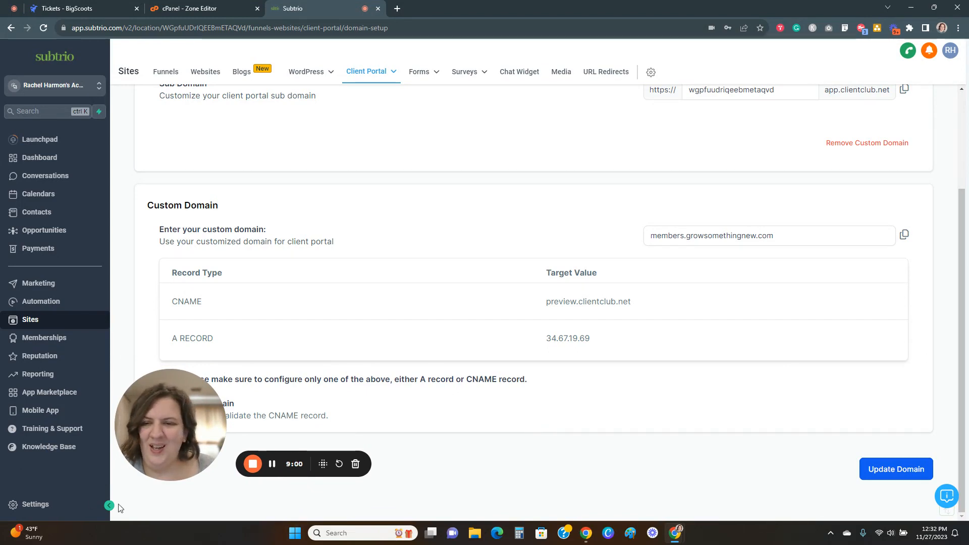
left_click(29, 506)
scroll(45, 459, "down", 5)
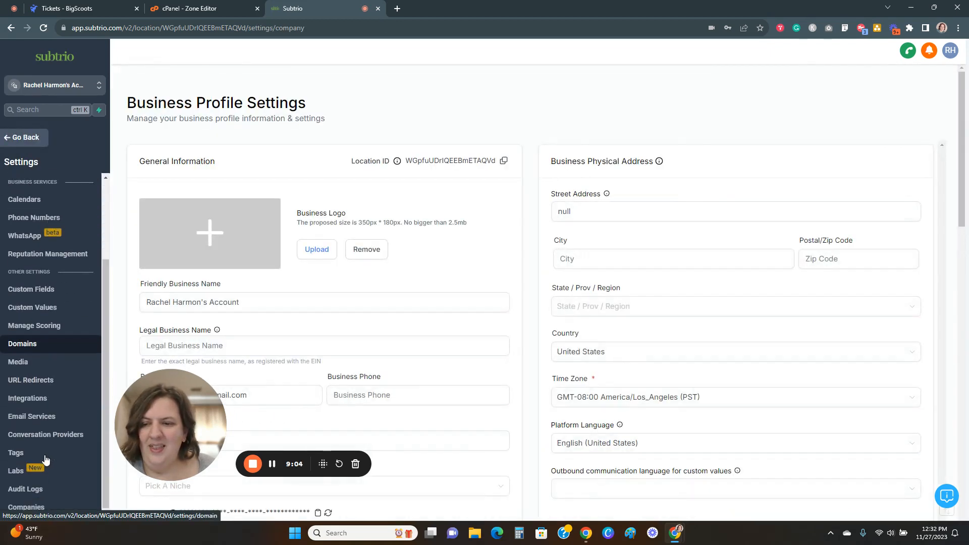
left_click(43, 417)
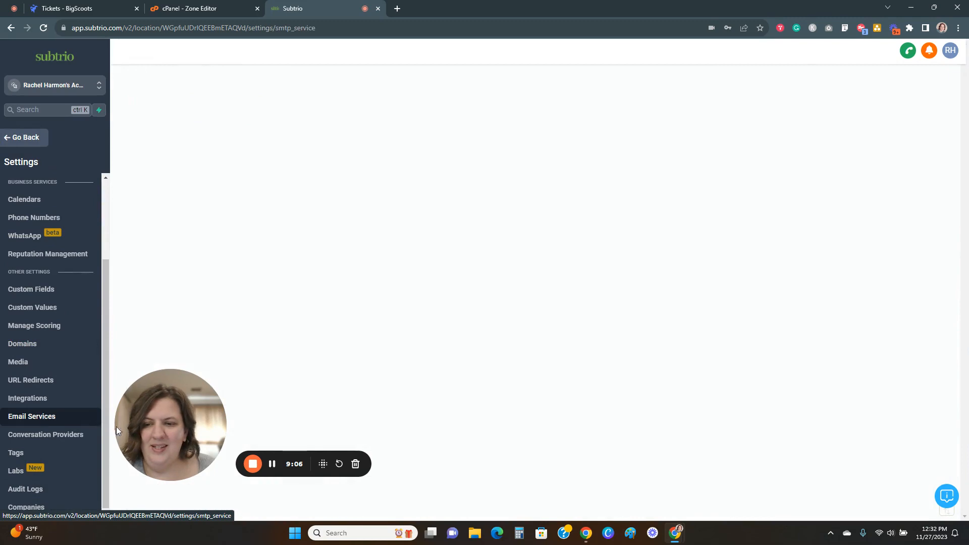
left_click_drag(142, 435, 50, 449)
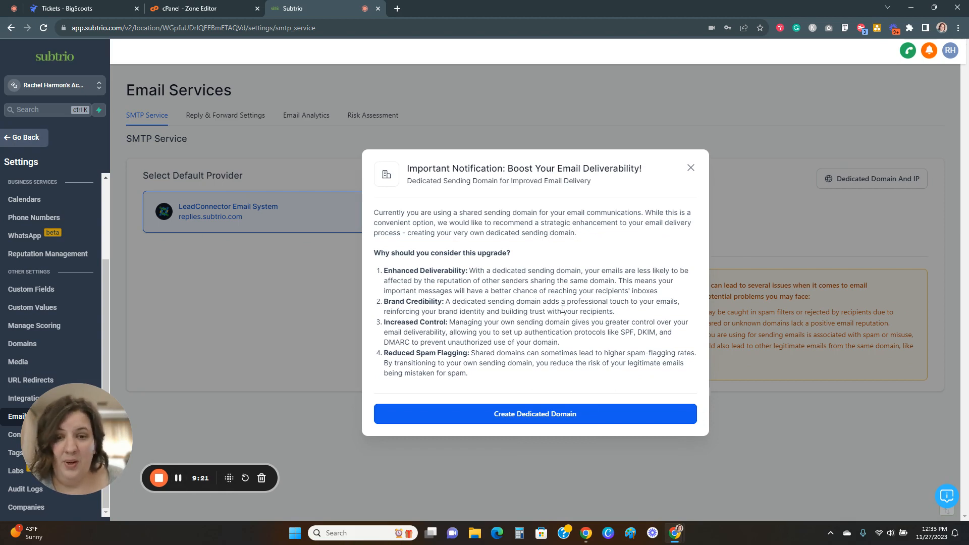
- Review the reasons for using a dedicated sending domain in the deliverability notification, and dismiss it
left_click_drag(406, 263, 490, 375)
left_click(523, 372)
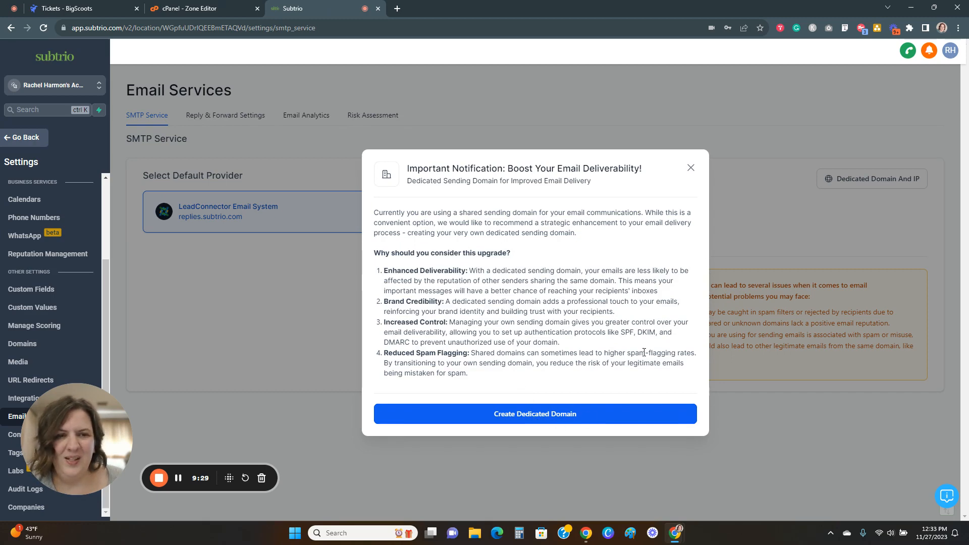
left_click(690, 168)
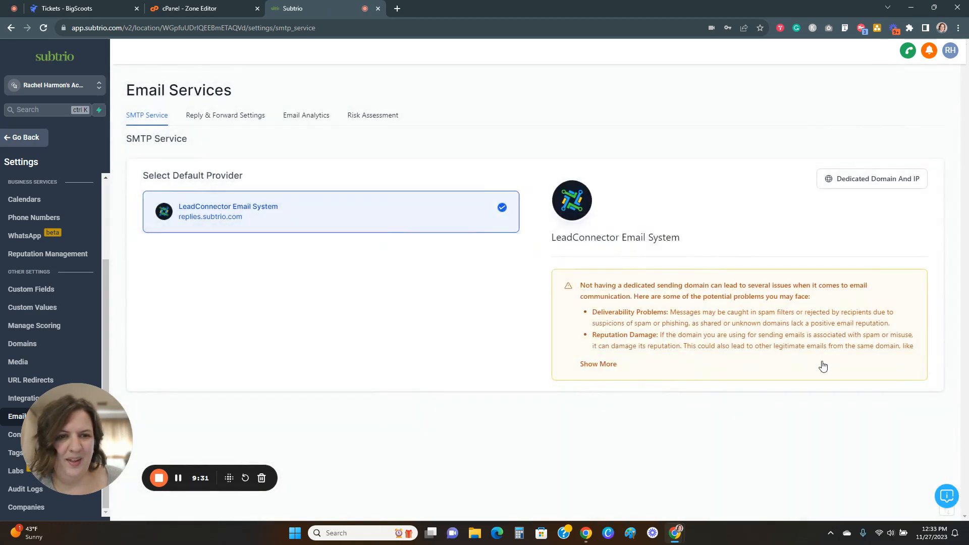
- Add contact.growsomethingnew.com as a dedicated sending domain and continue to the DNS records it requires
left_click(864, 184)
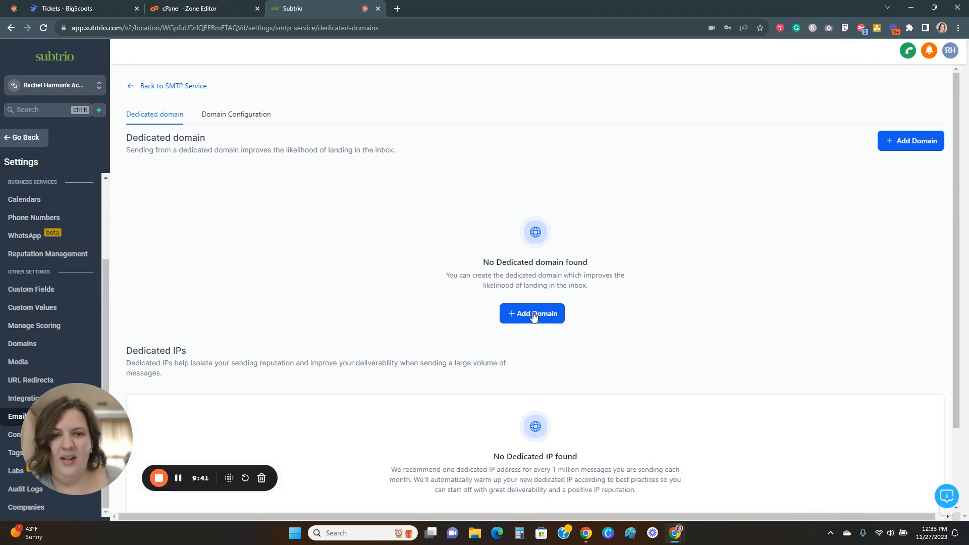
left_click(534, 315)
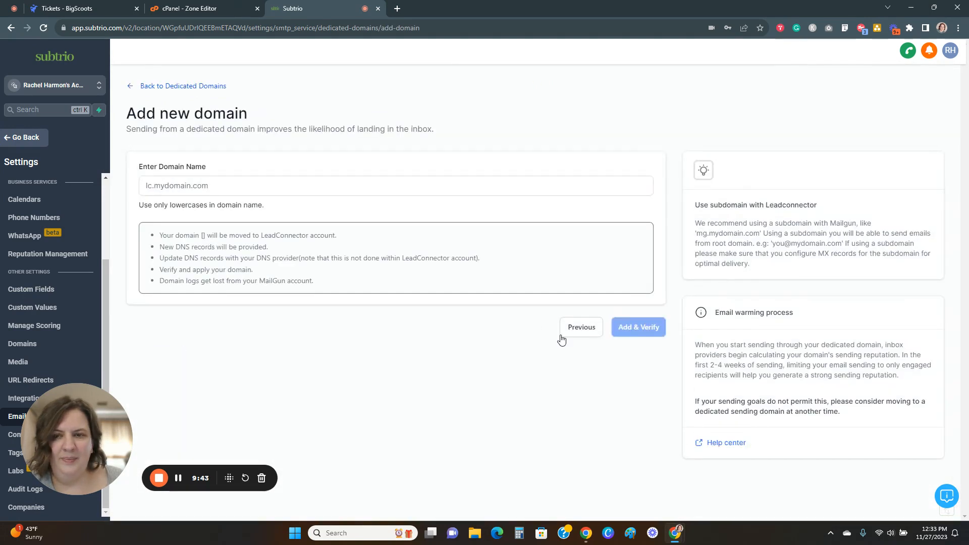
left_click(262, 190)
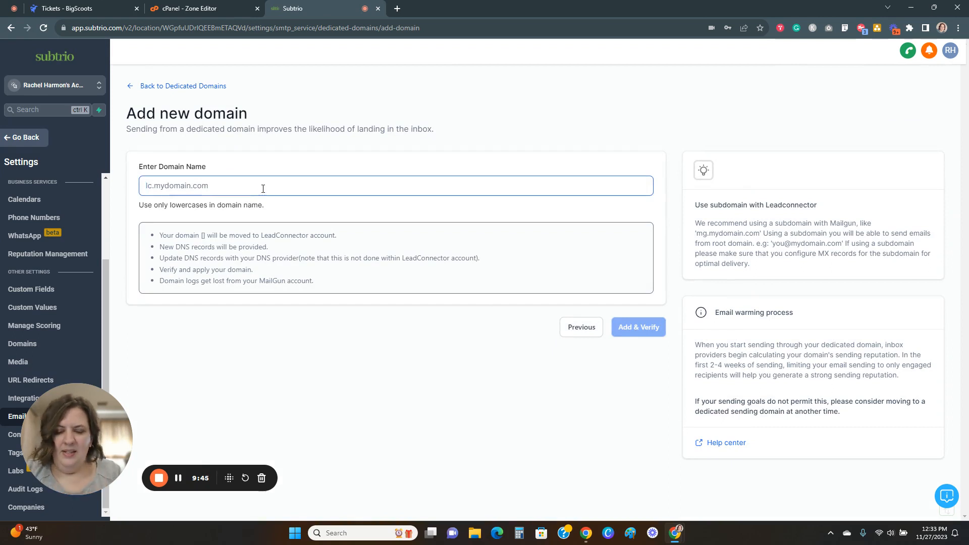
type("contact")
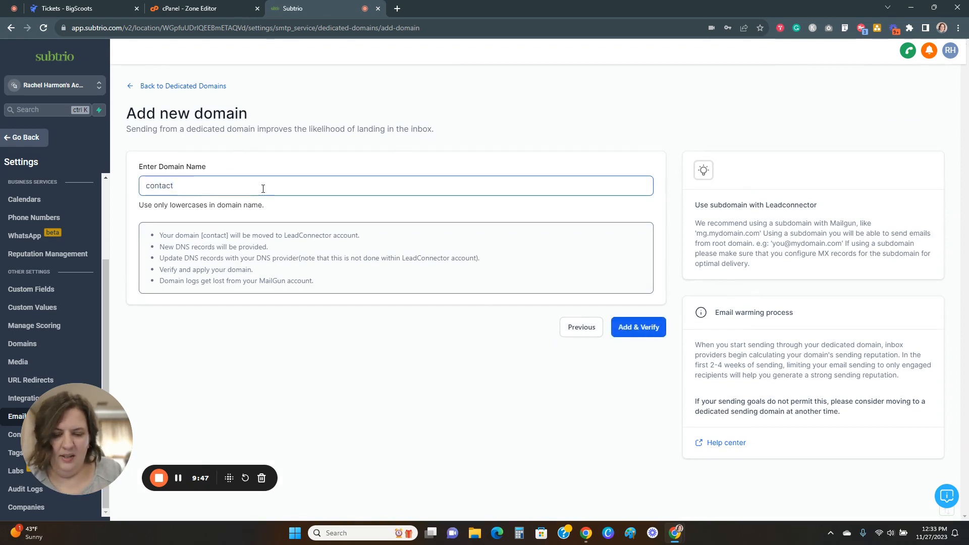
type(".growsomething")
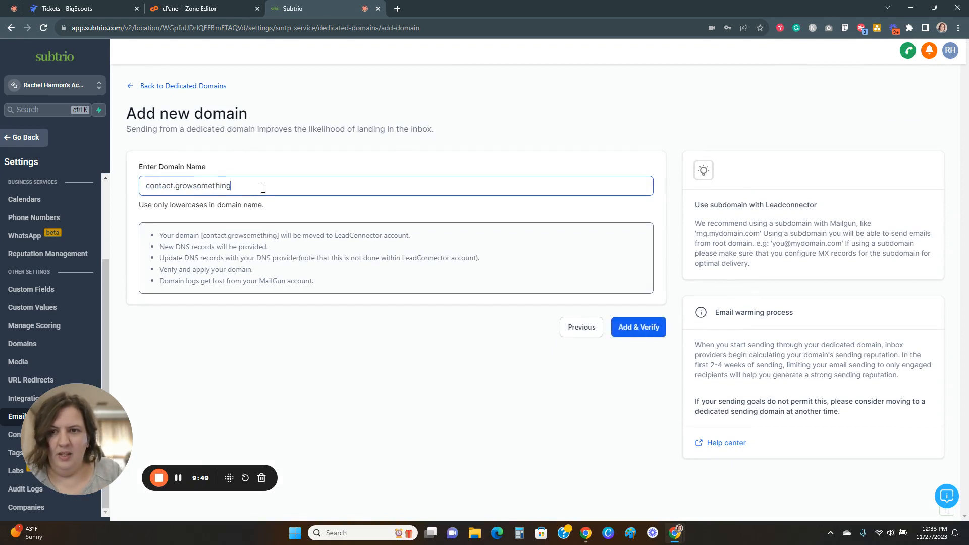
type("new.com")
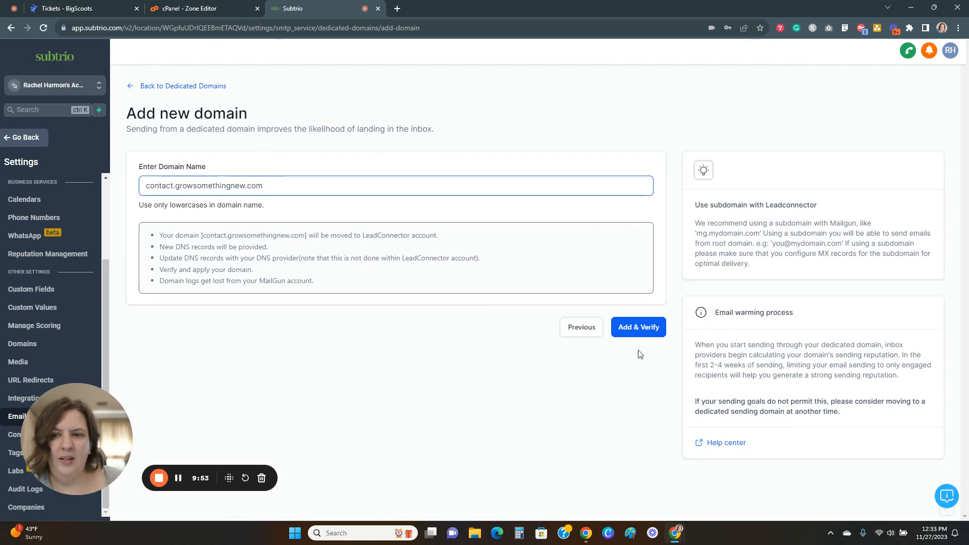
left_click(632, 333)
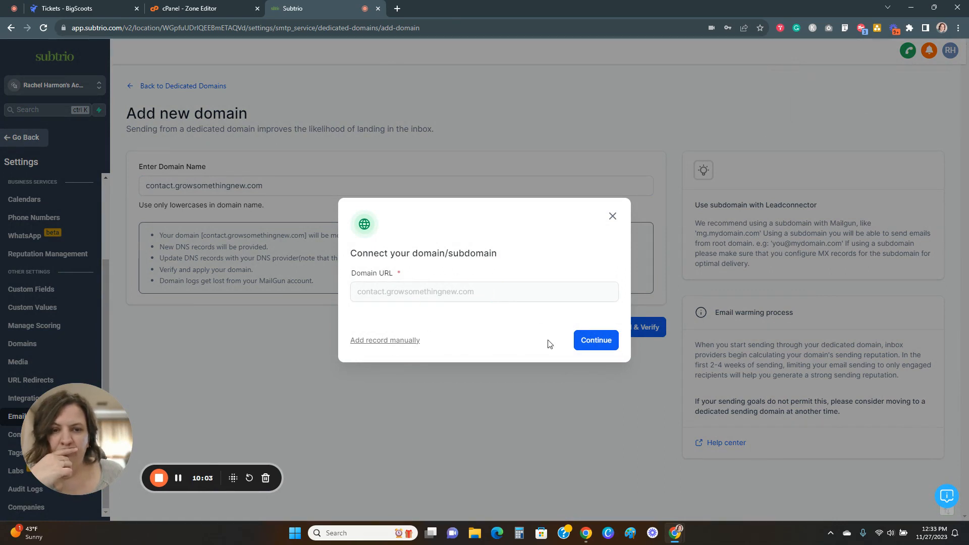
left_click(594, 342)
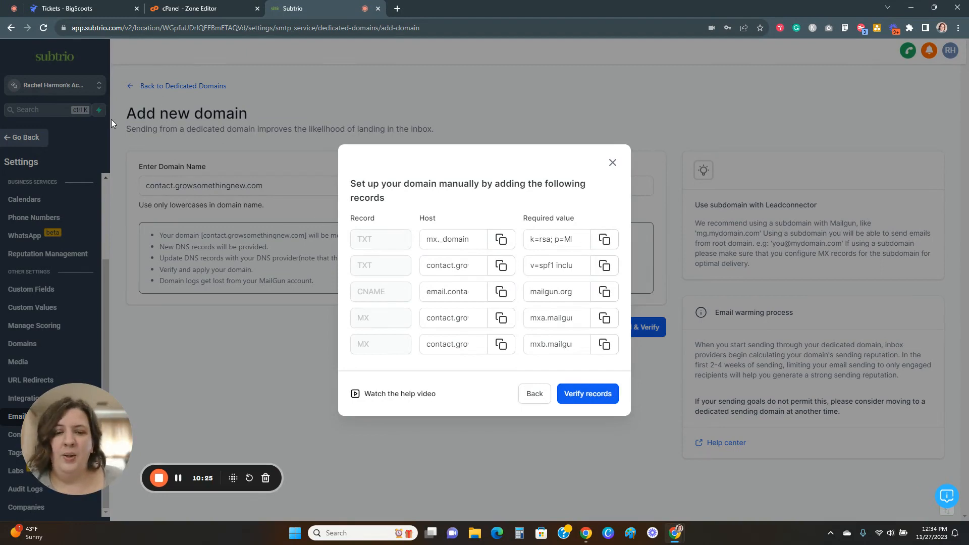
- Switch to the BigScoots portal and open a new support ticket from the Support Tickets page
left_click(191, 9)
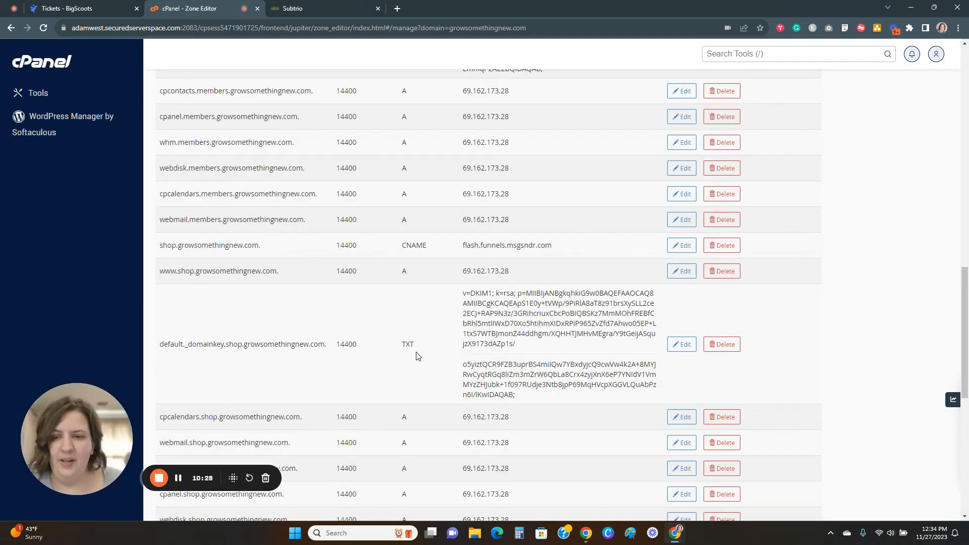
scroll(418, 352, "up", 12)
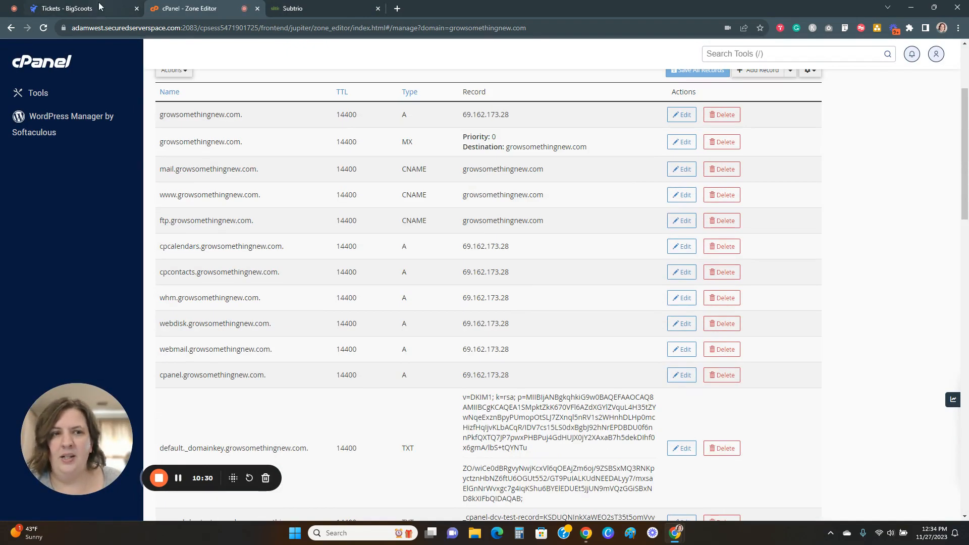
left_click(99, 7)
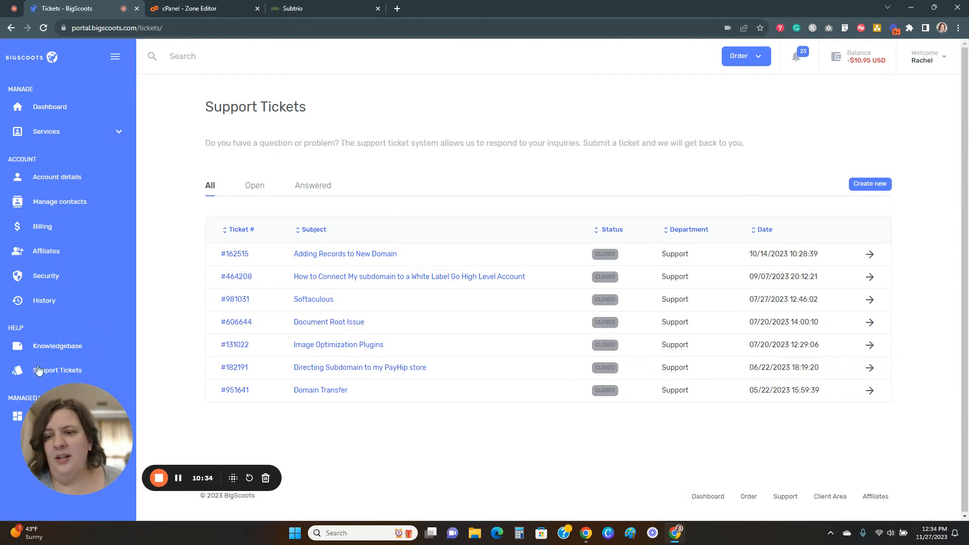
left_click(54, 371)
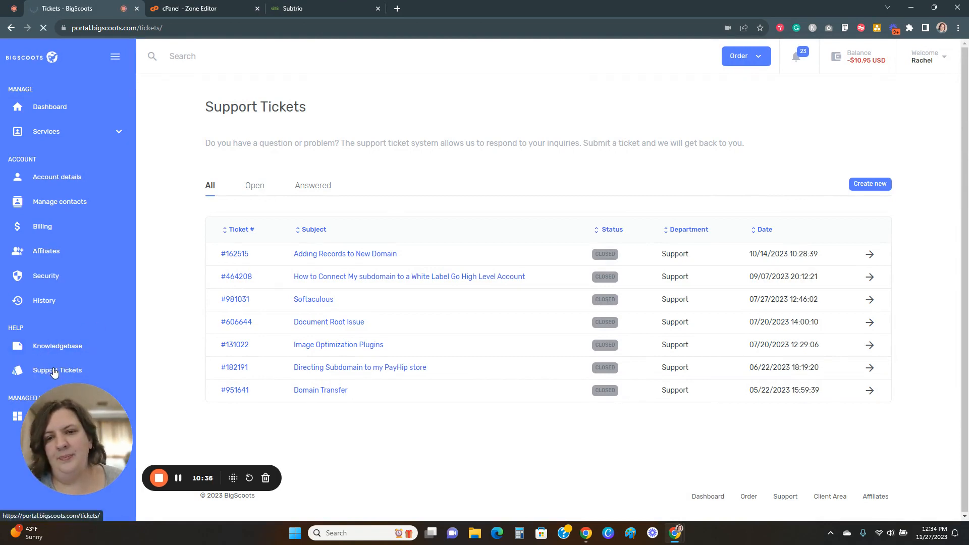
left_click(870, 185)
scroll(461, 136, "down", 1)
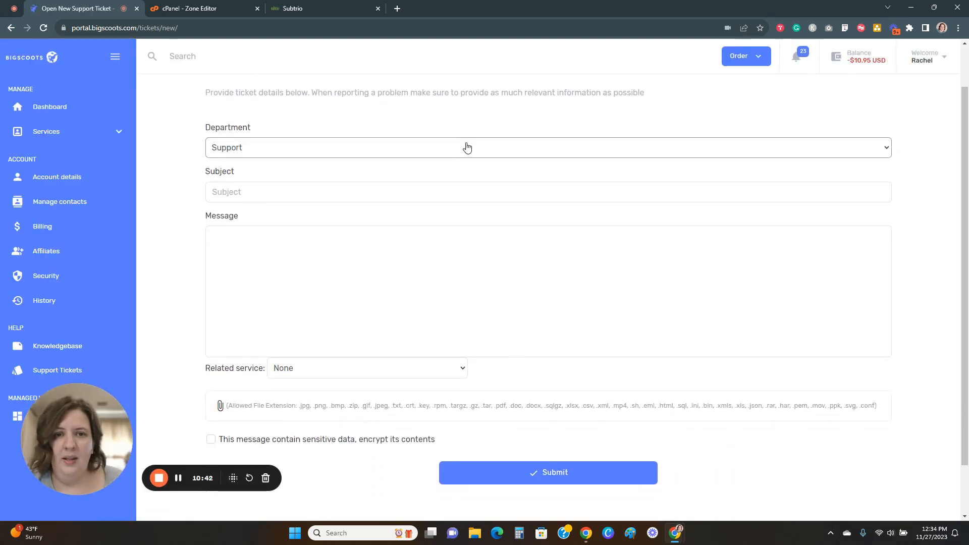
- Keep the ticket's department as Support and set the subject to "Adding Records to New Domain"
left_click(467, 147)
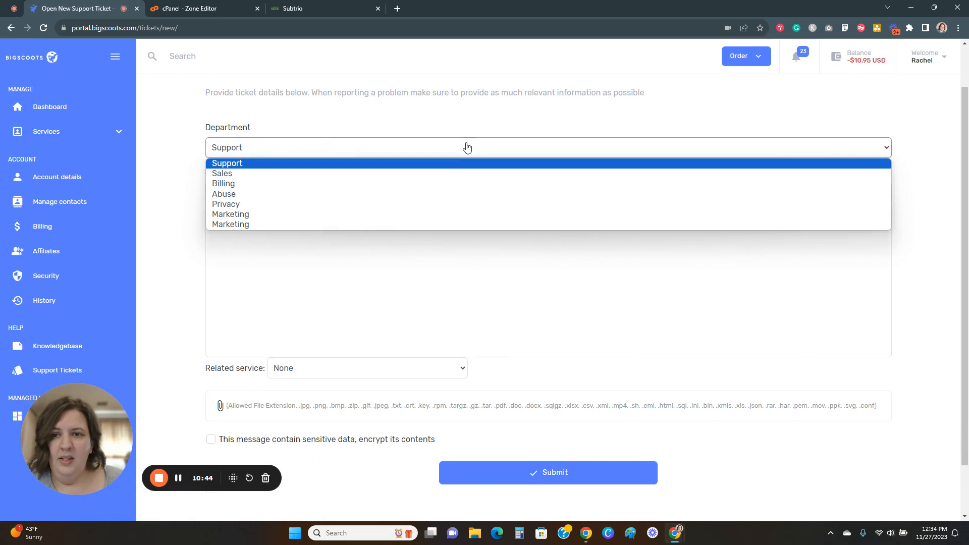
left_click(467, 148)
left_click(481, 195)
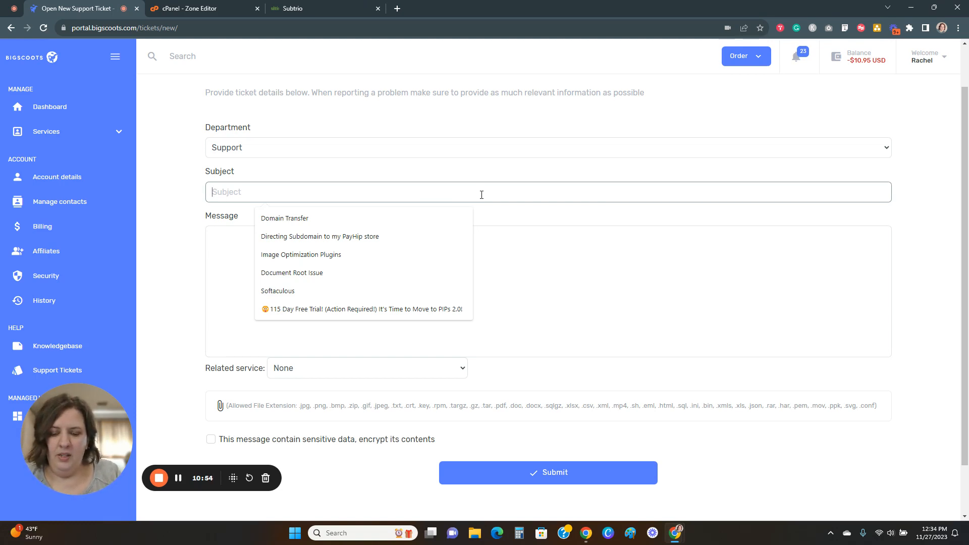
type("Adding Records")
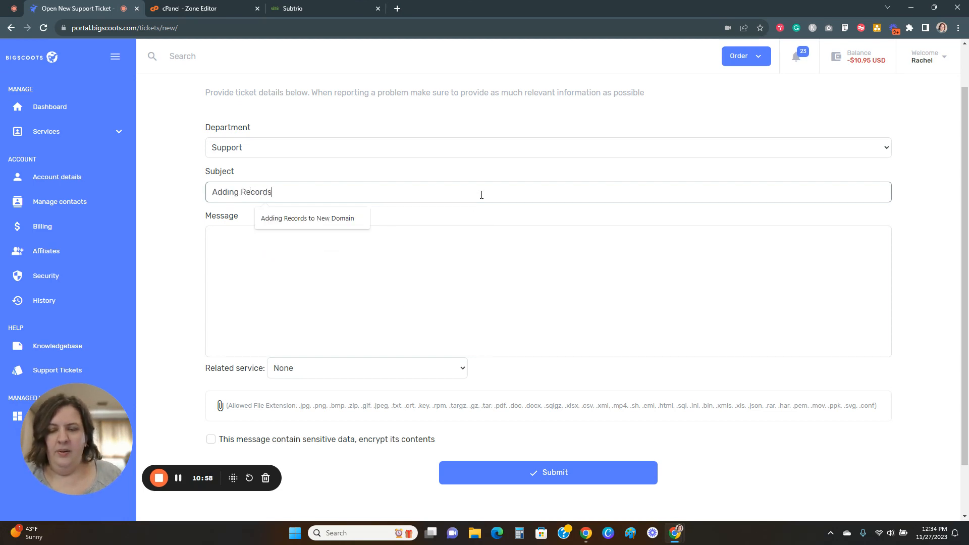
left_click(347, 219)
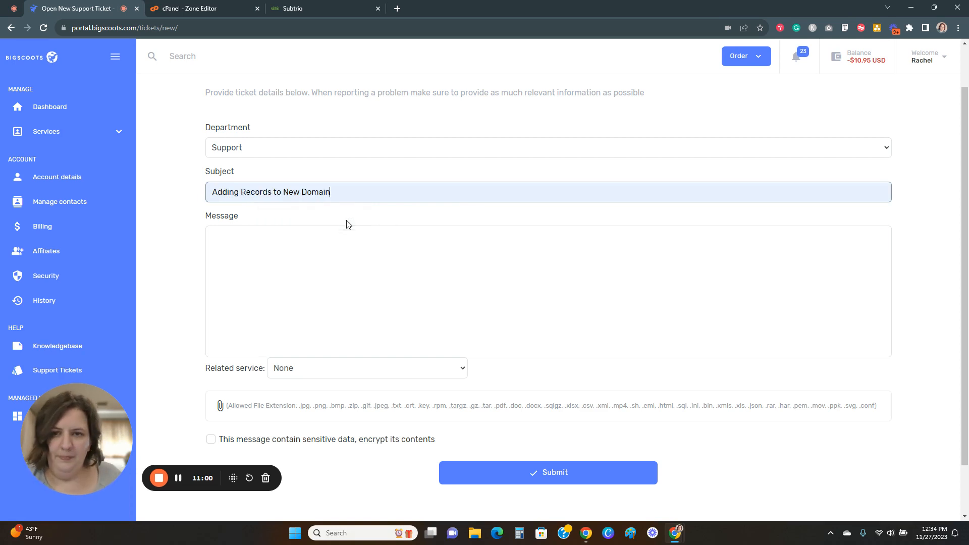
- Begin the message with "Hi, I am trying to connect my dedicated sending domain to my go high level white label account."
left_click(366, 249)
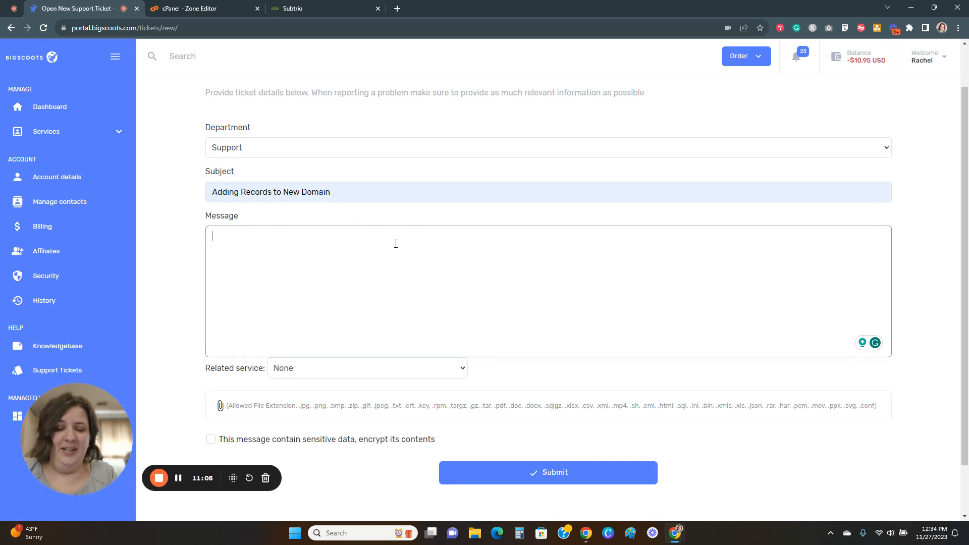
type("Hi")
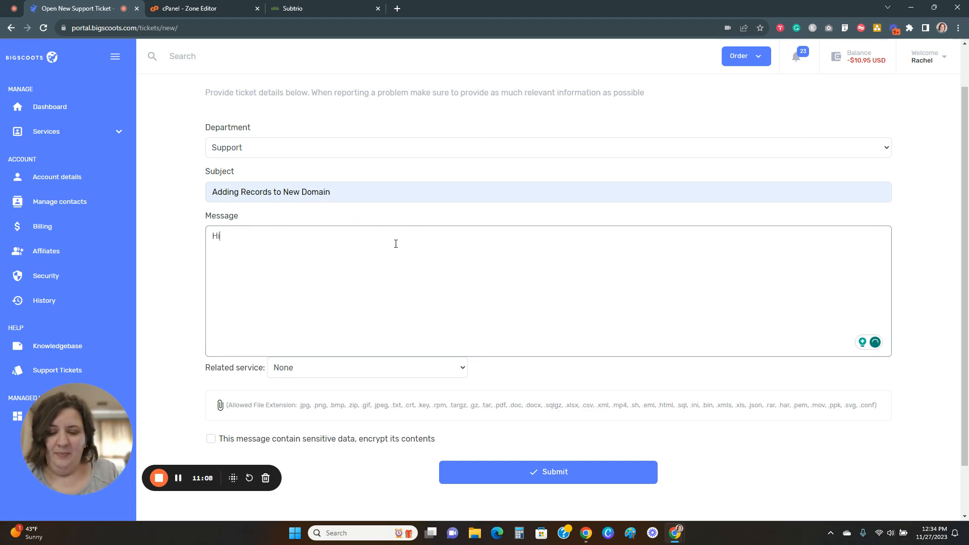
type(", I have")
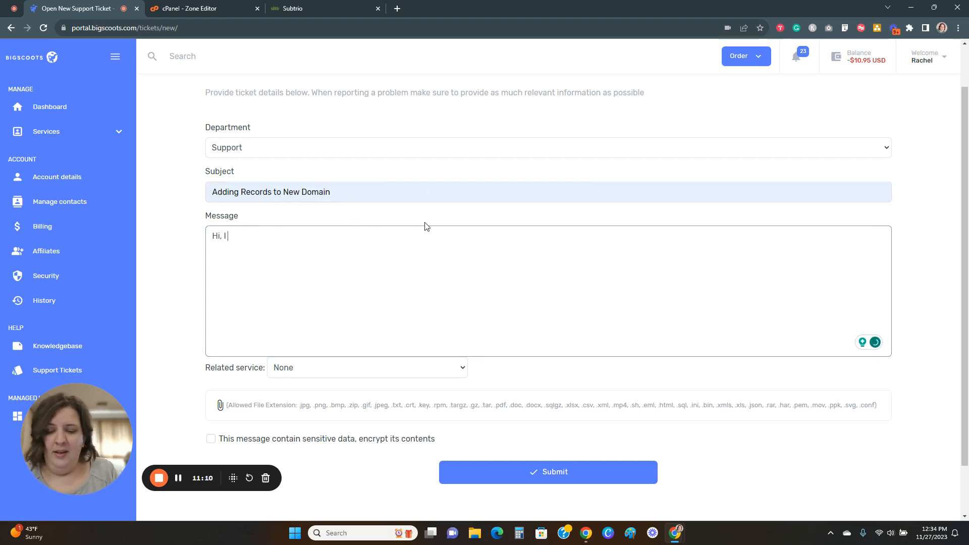
key("BackSpace")
key("BackSpace")
key("BackSpace")
key("BackSpace")
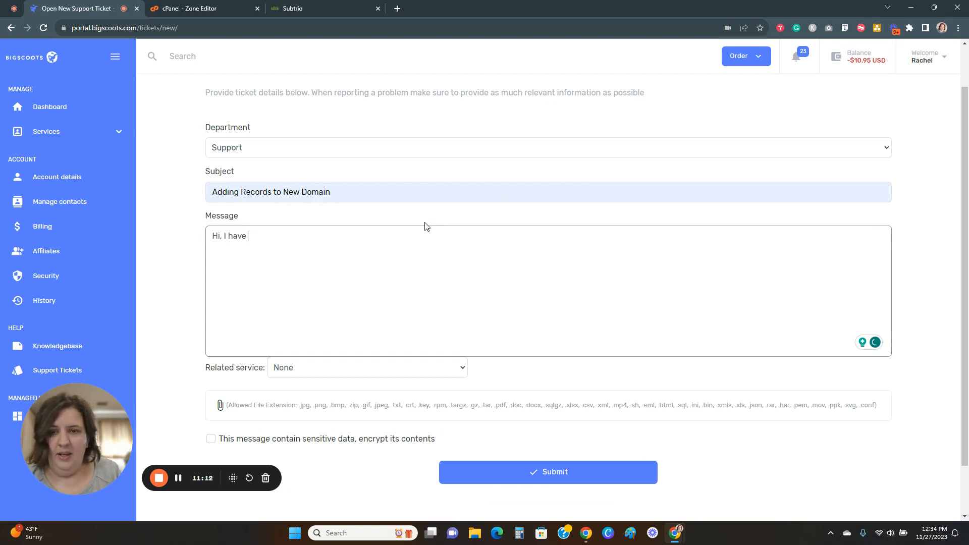
type("am trying t")
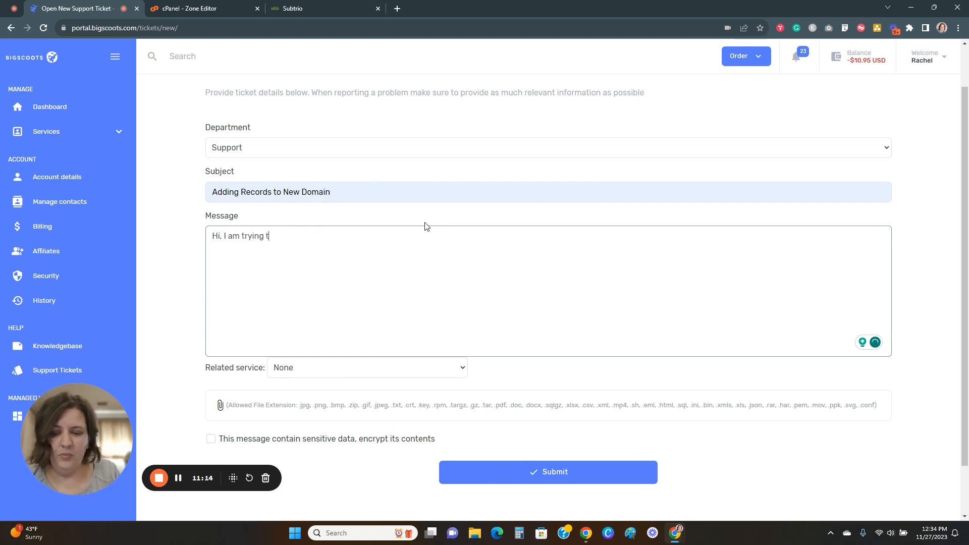
type("o connect my dei")
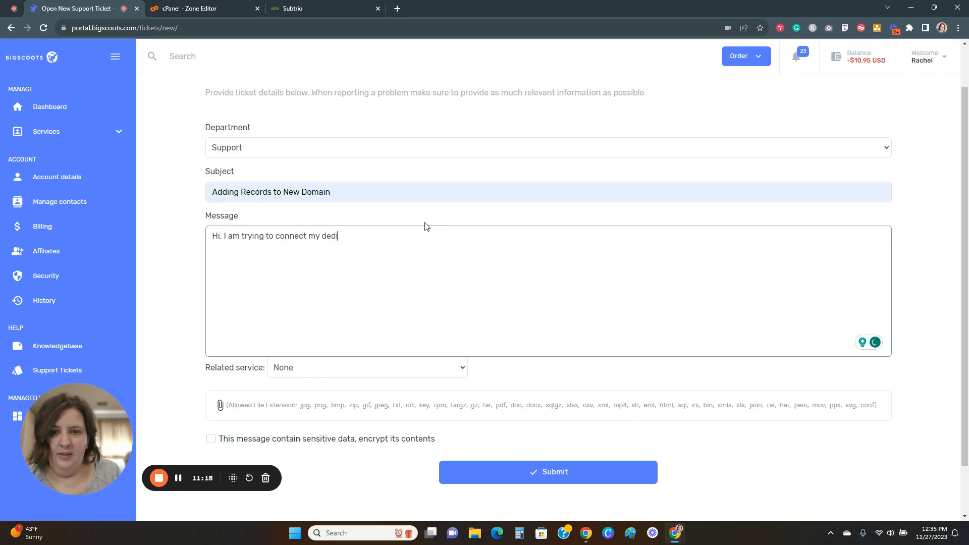
type("ated sen")
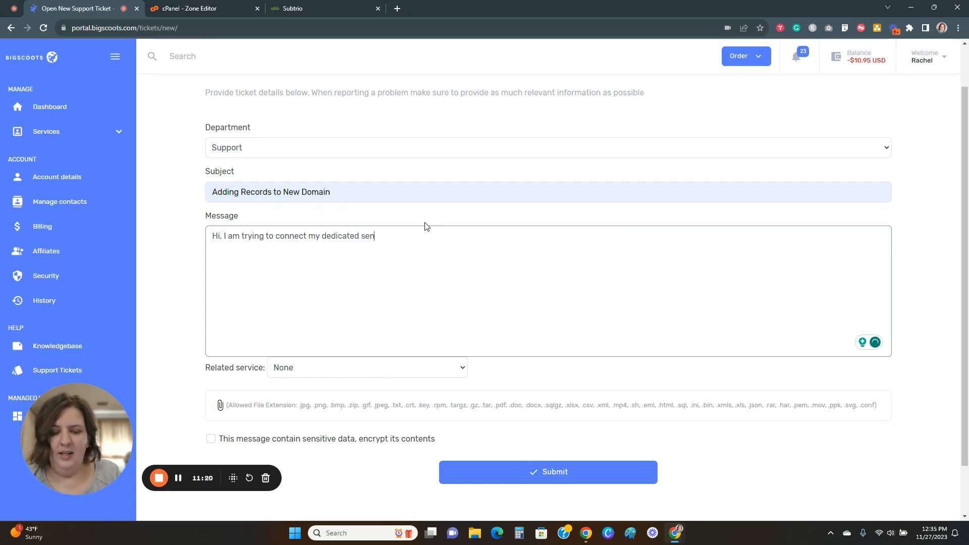
type("ding domain to my ")
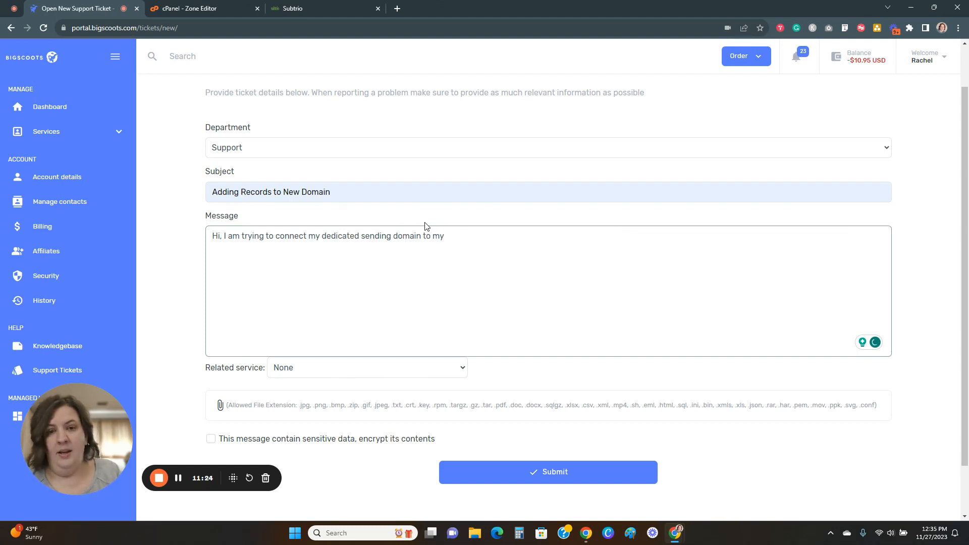
type("go high le")
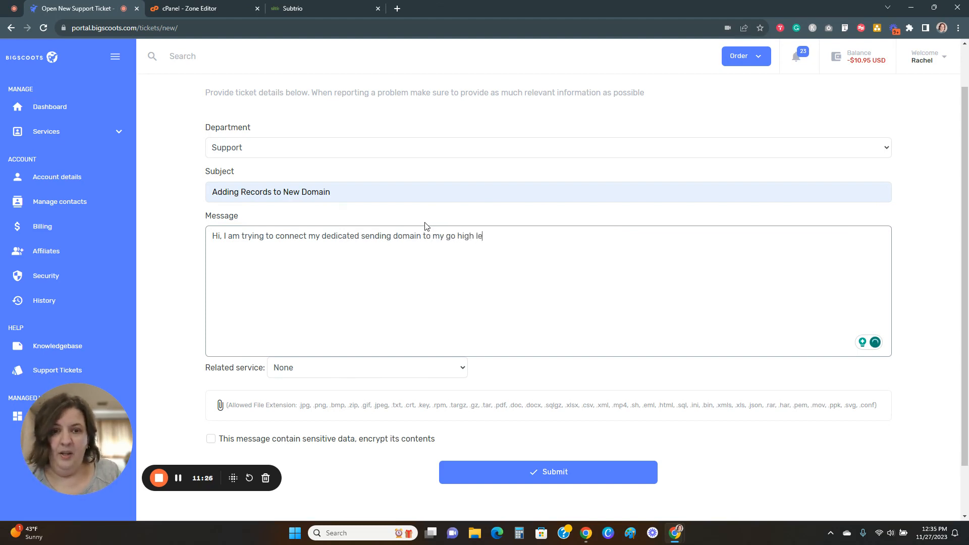
type("vel white la")
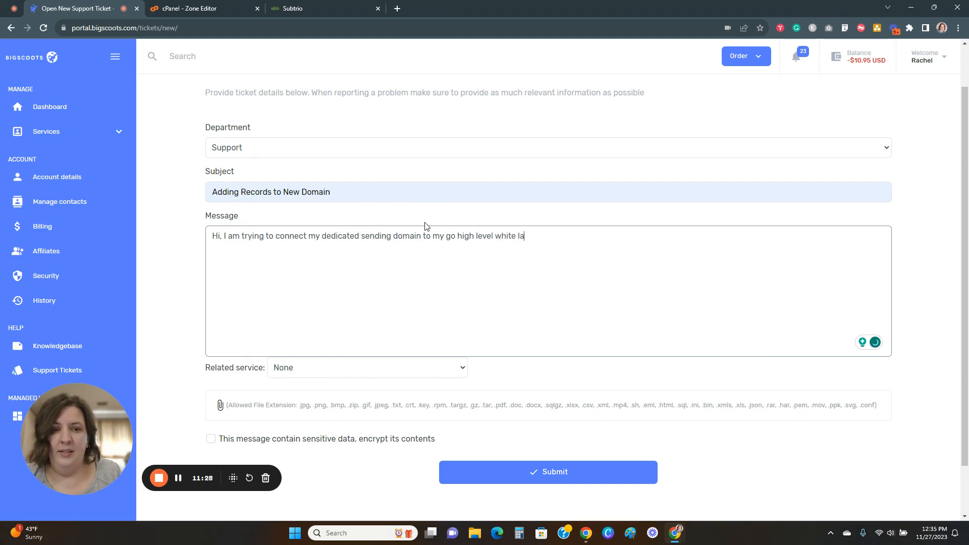
type("bel account.")
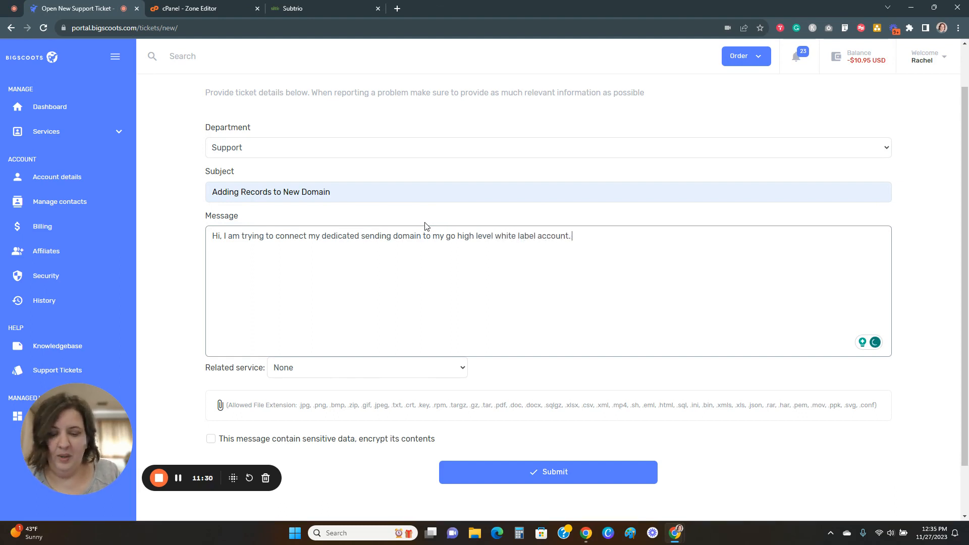
- Continue the message with "Can you please add these records to the subdomain: contact.growsomethingnew.com?" and start a new paragraph
type(" Can you please add")
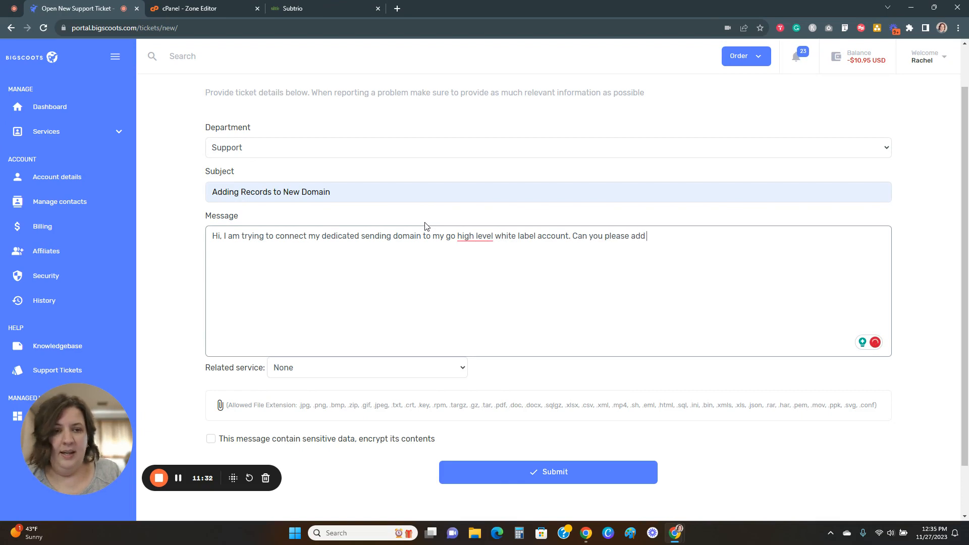
type(" these records")
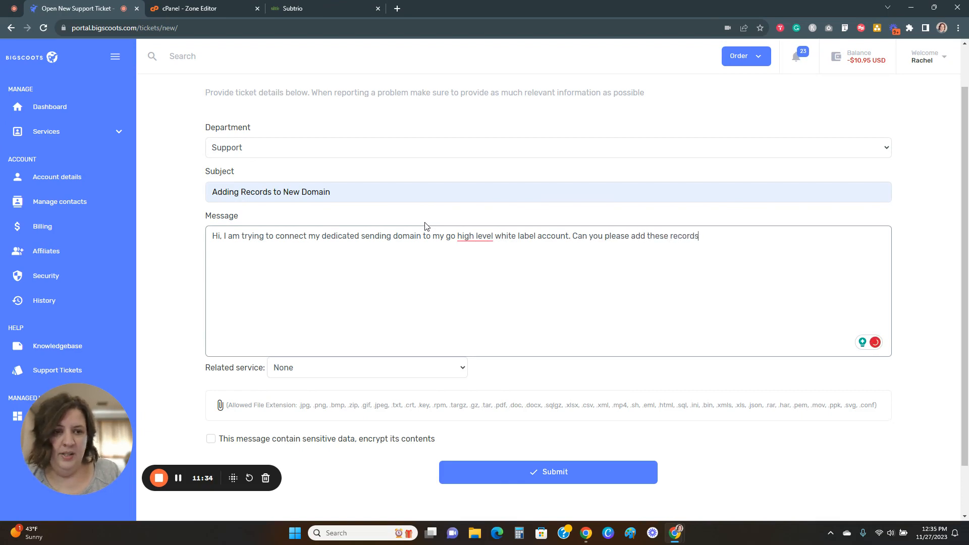
type(" to the")
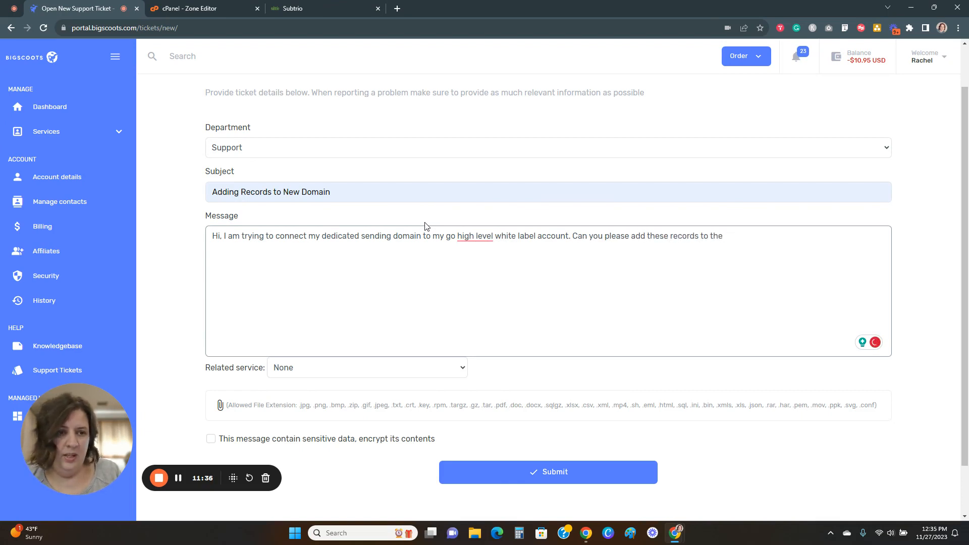
type(" dusubdomain")
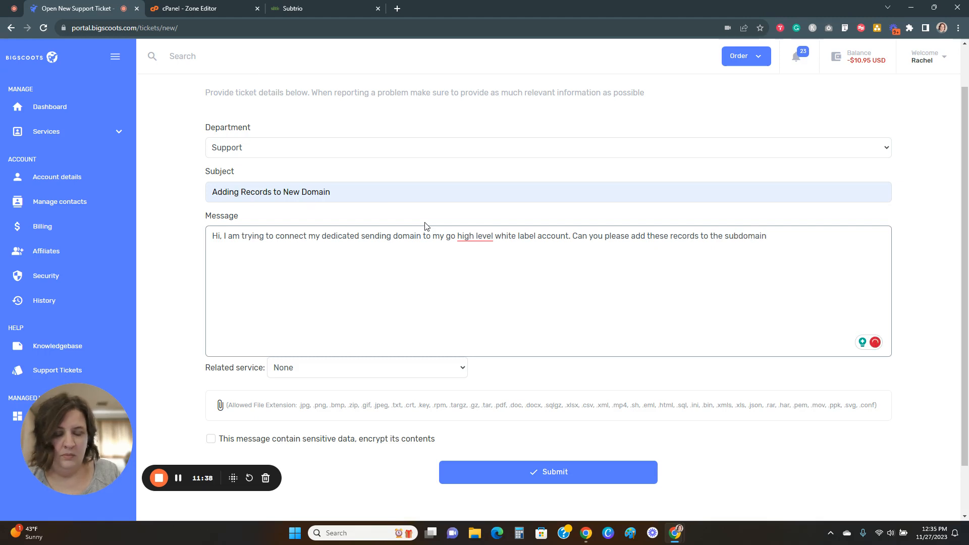
type(": contact.")
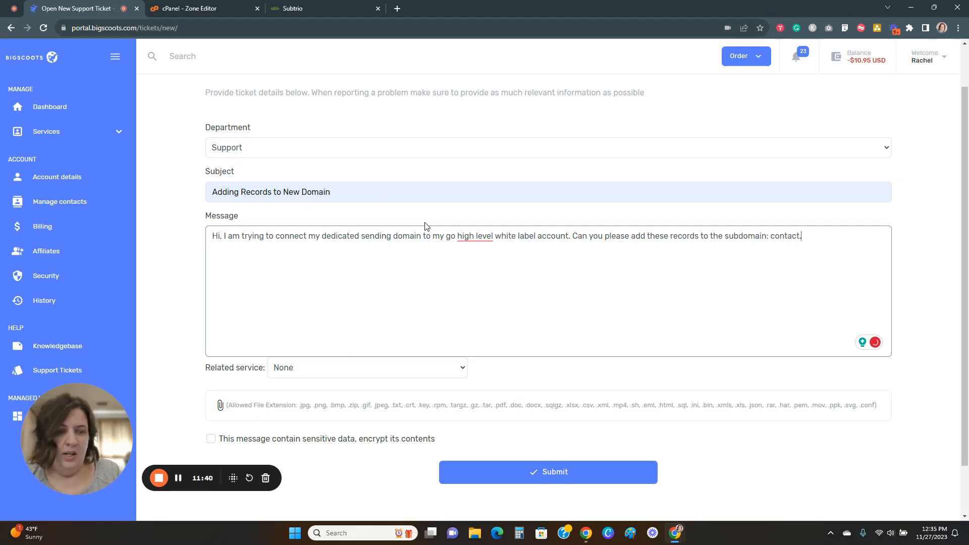
type("growsomet")
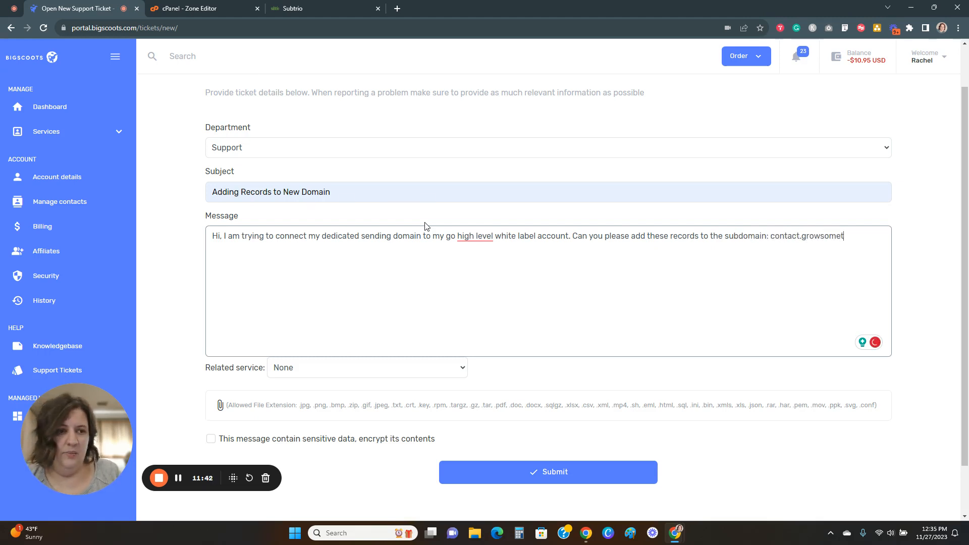
type("hingnew.com")
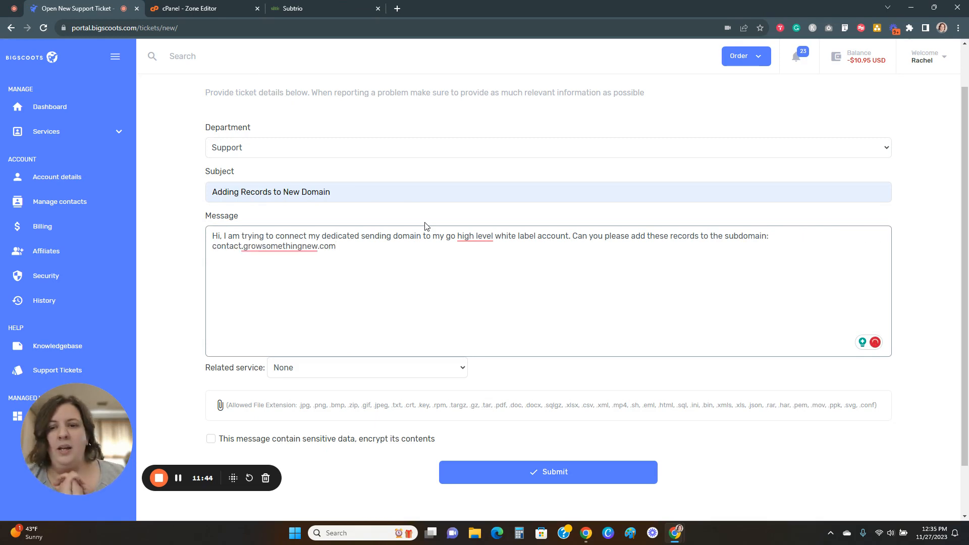
mouse_move(298, 246)
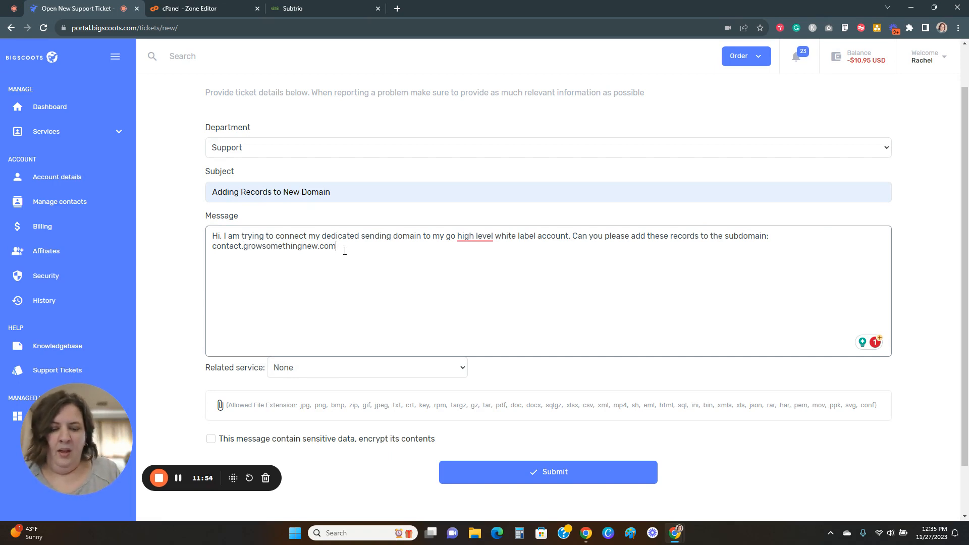
type("?")
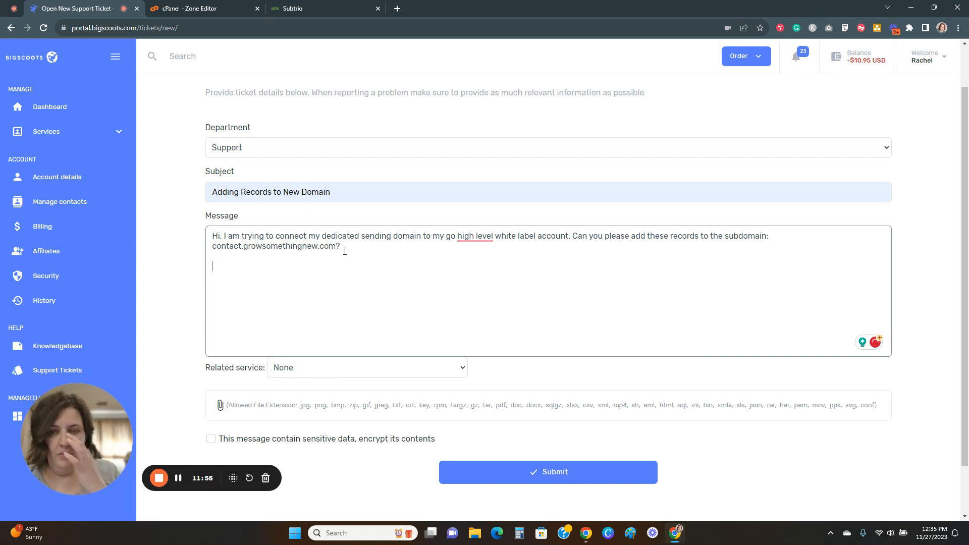
- Check the first required record's type in Subtrio, and enter TXT on its own line in the ticket message
left_click(310, 8)
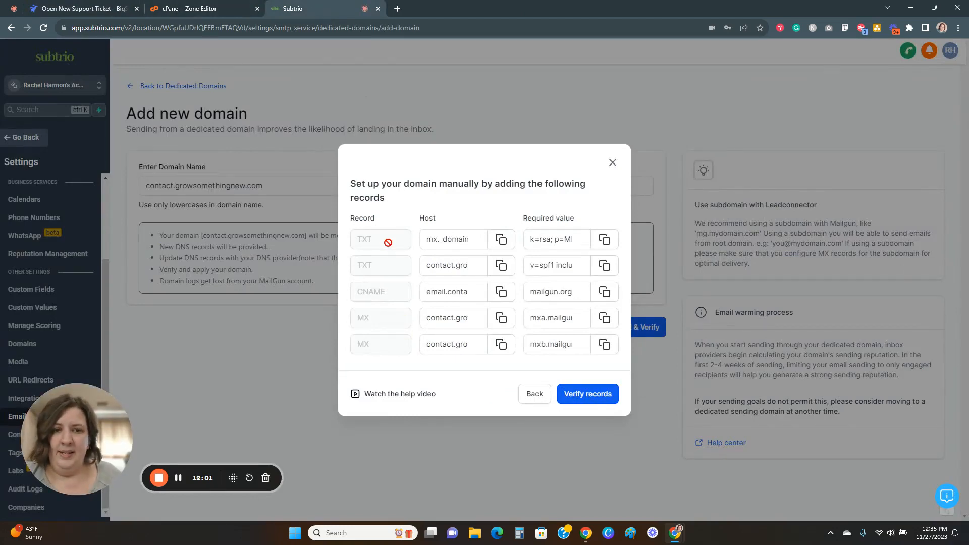
left_click(190, 8)
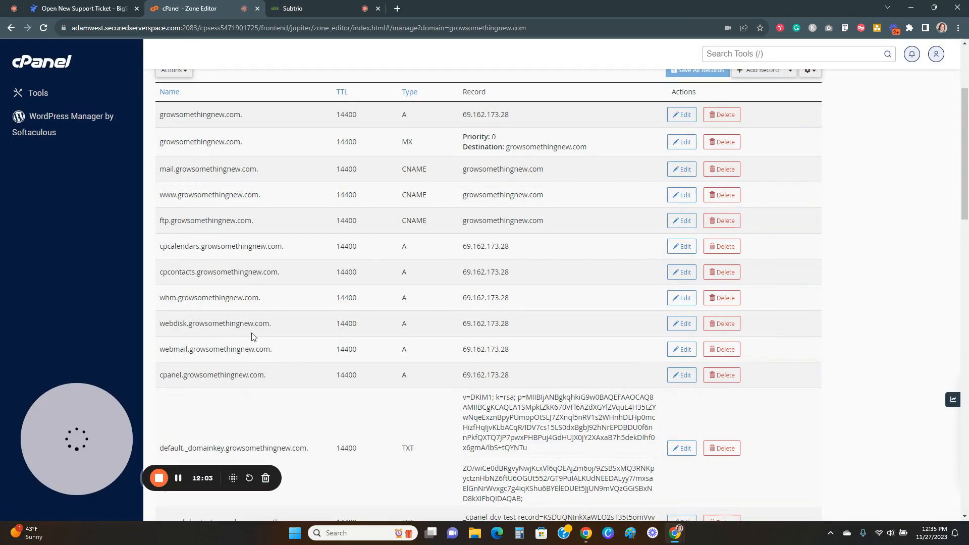
left_click(44, 5)
type("TX")
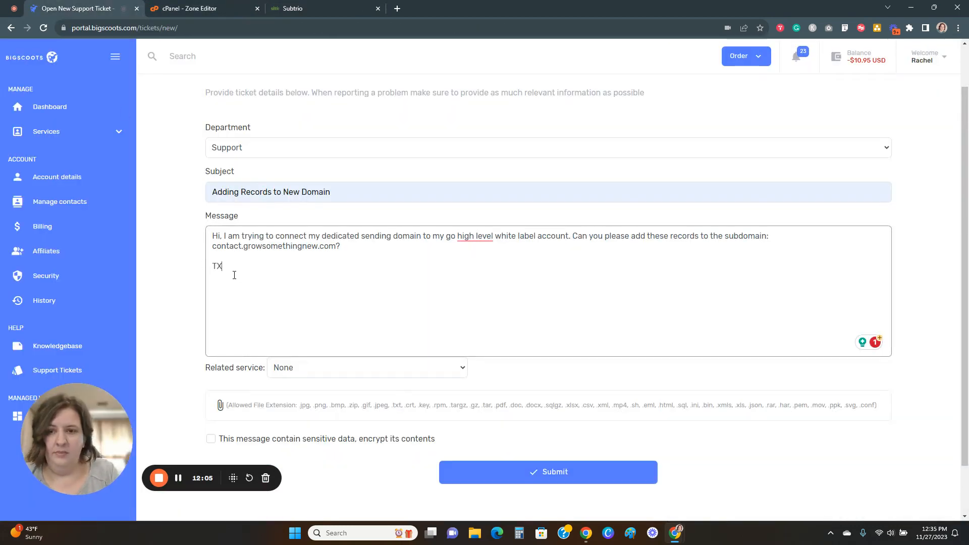
type("T")
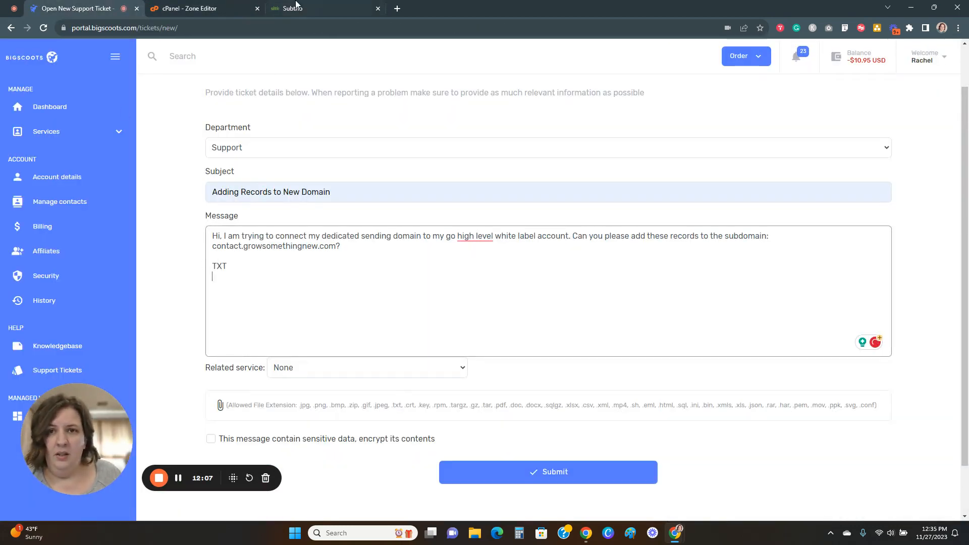
- Return to Subtrio's DNS record list and copy the required value of the first TXT record
left_click(296, 6)
left_click(448, 248)
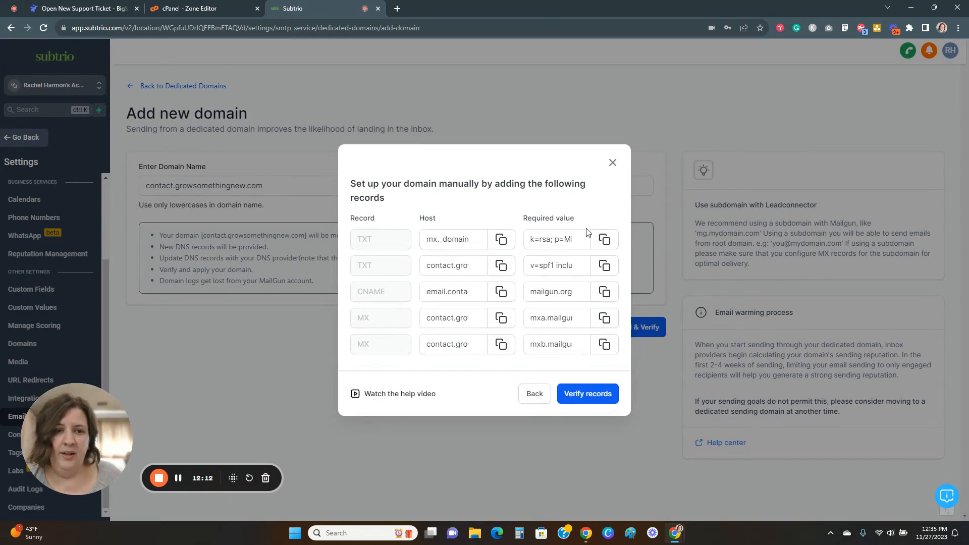
left_click(604, 239)
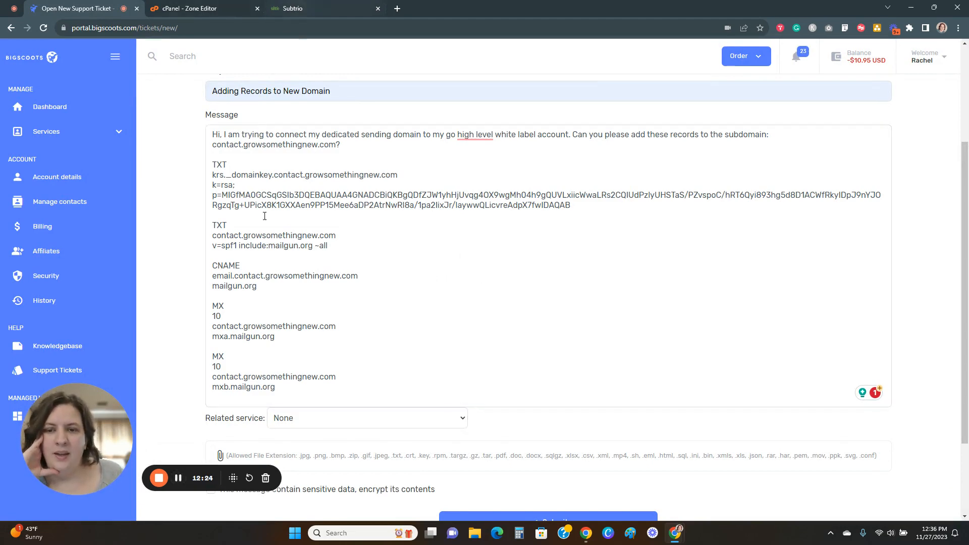
- Compare the type, host and required value of each DNS record in Subtrio with the records listed in the ticket message
left_click(299, 15)
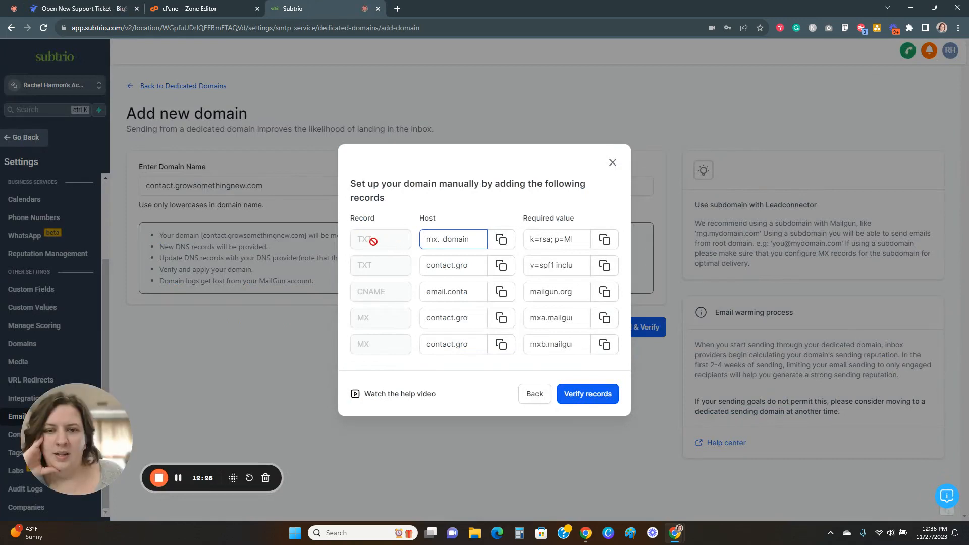
left_click(109, 9)
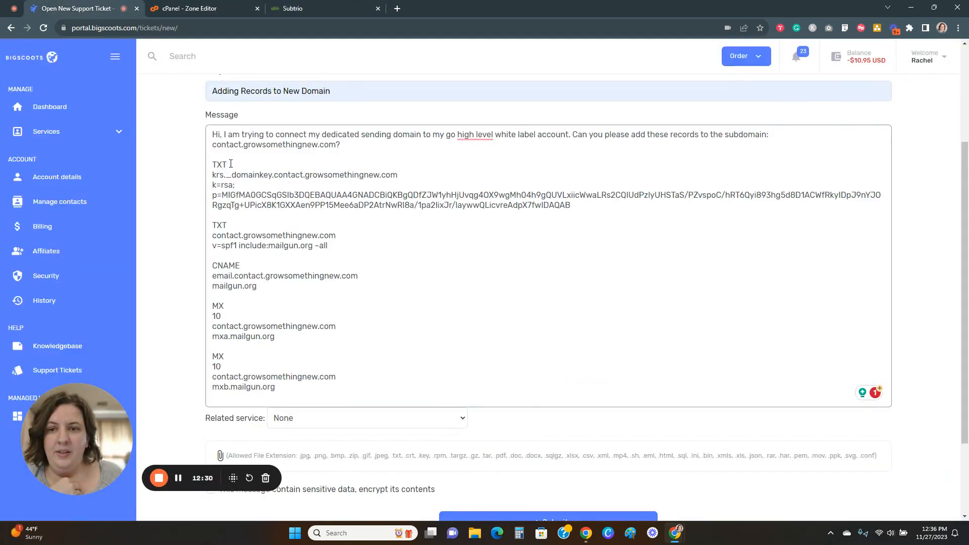
left_click(311, 2)
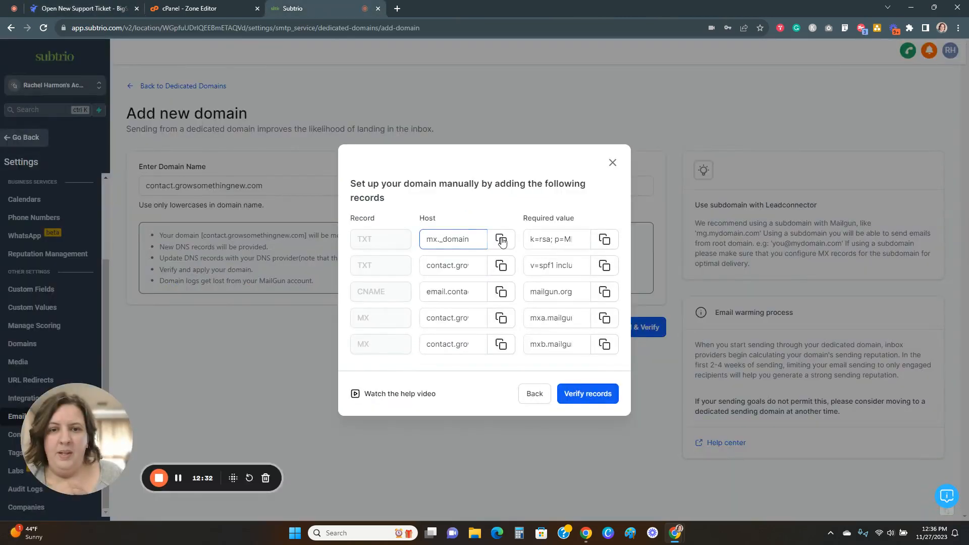
left_click(86, 9)
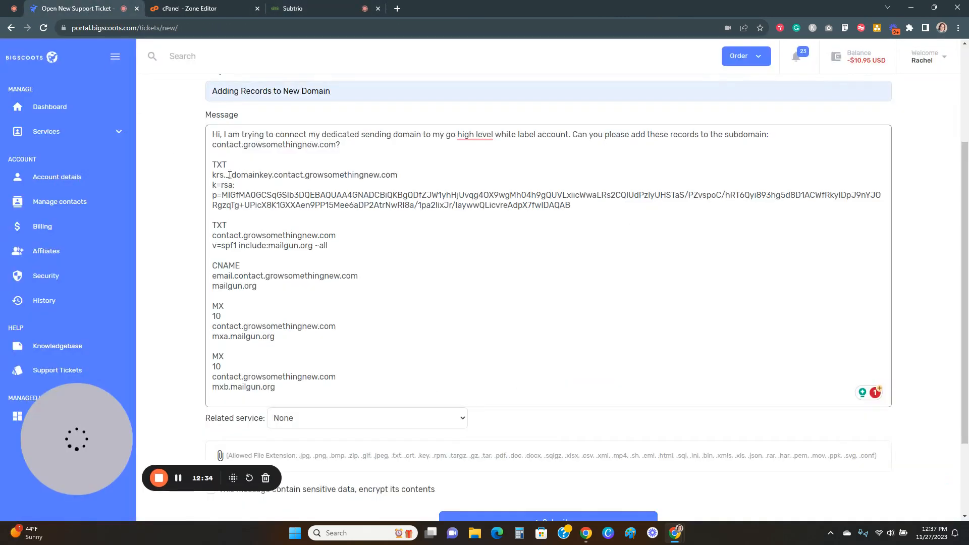
left_click(303, 8)
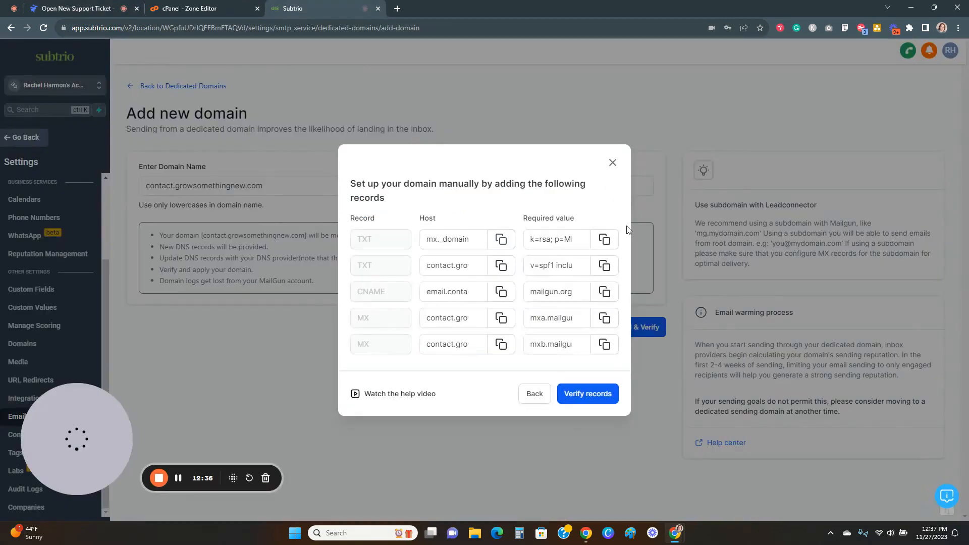
left_click(70, 7)
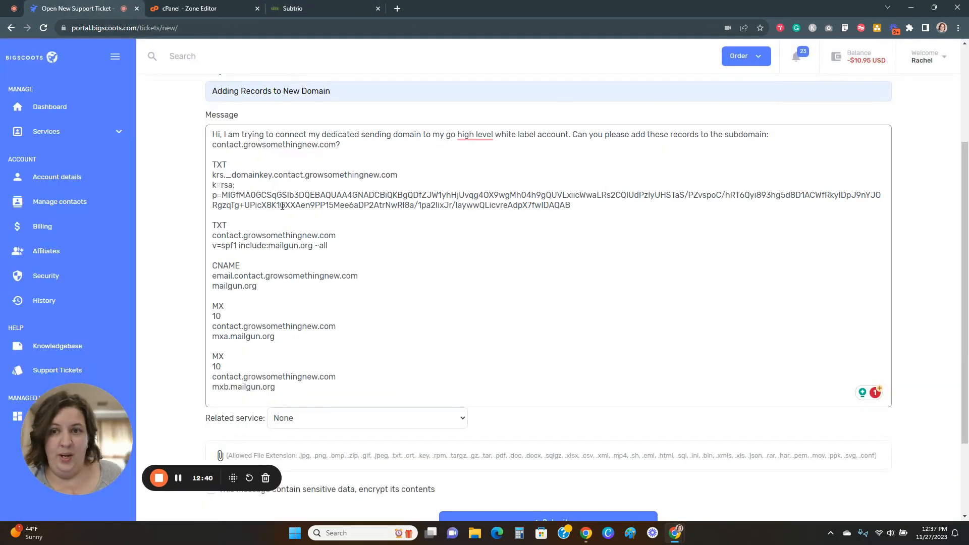
left_click(306, 8)
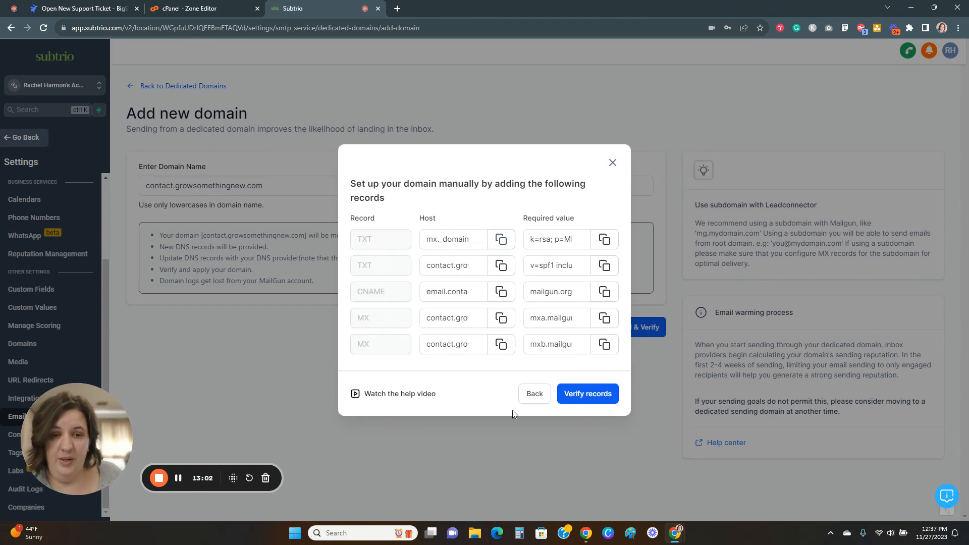
- Close the BigScoots ticket message after the last MX record with "Thanks!" and the sender's first name on the following line
left_click(104, 9)
scroll(401, 327, "down", 3)
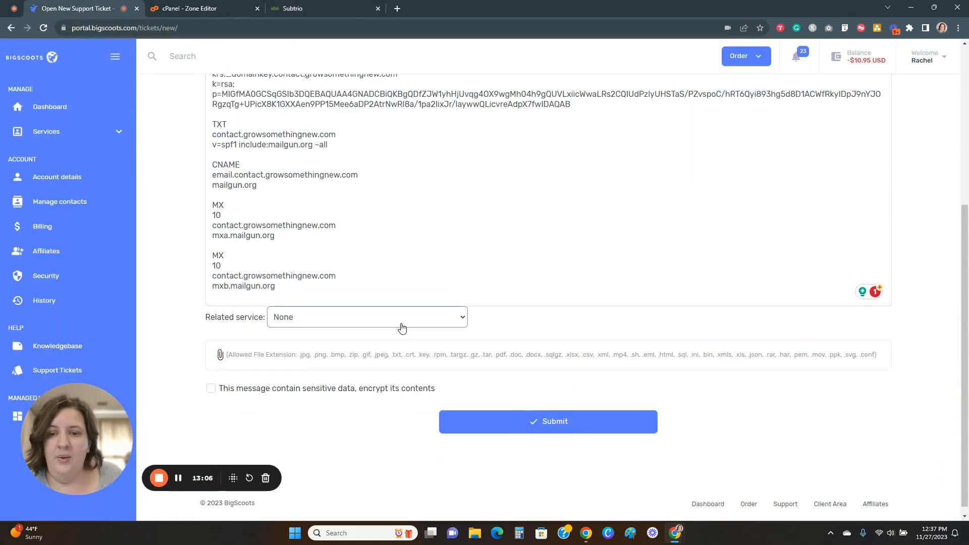
left_click(292, 288)
key("Return")
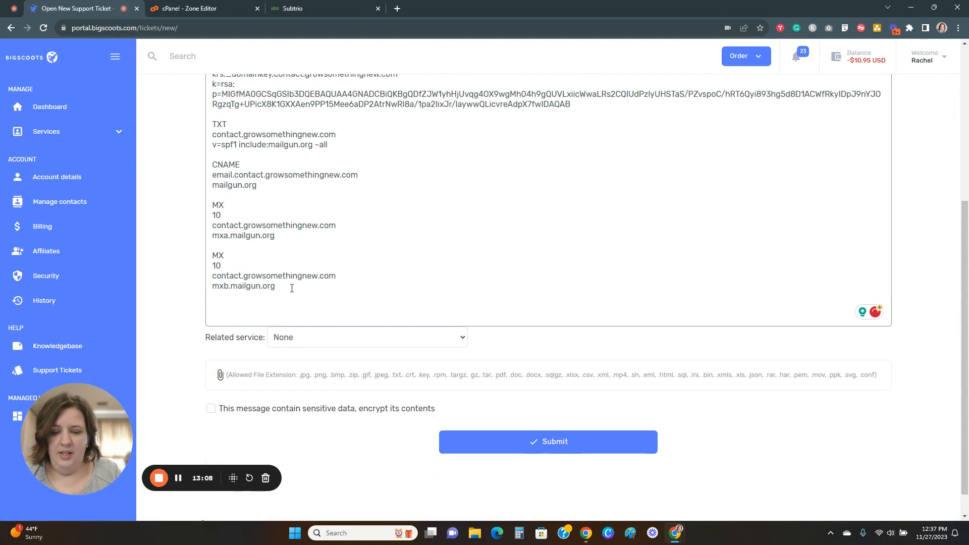
type("THan")
key("BackSpace")
key("BackSpace")
key("BackSpace")
type("hanks!")
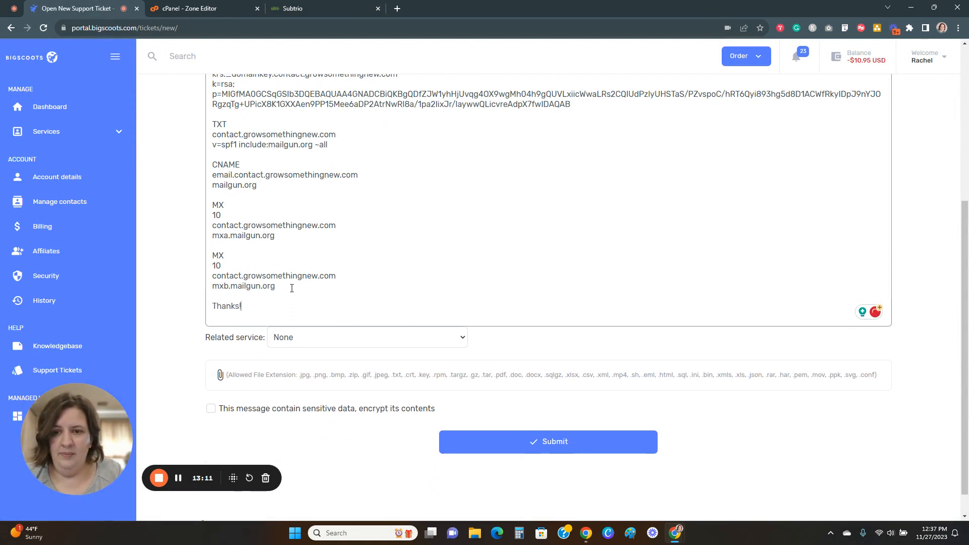
key("Return")
type("Rachel")
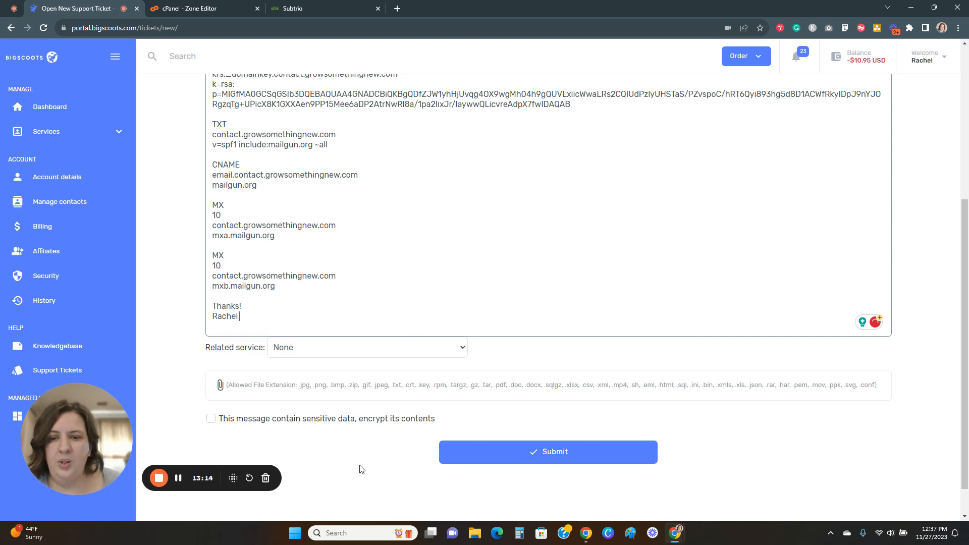
- Set the ticket's related service to "Shared SSD Hosting - 155cc - livingliferural.com" and submit the ticket
left_click(457, 347)
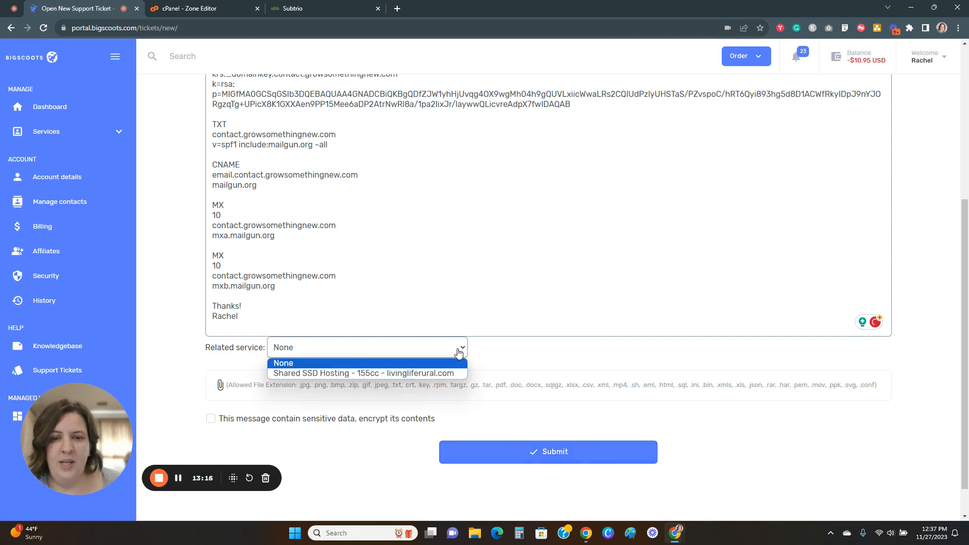
left_click(337, 374)
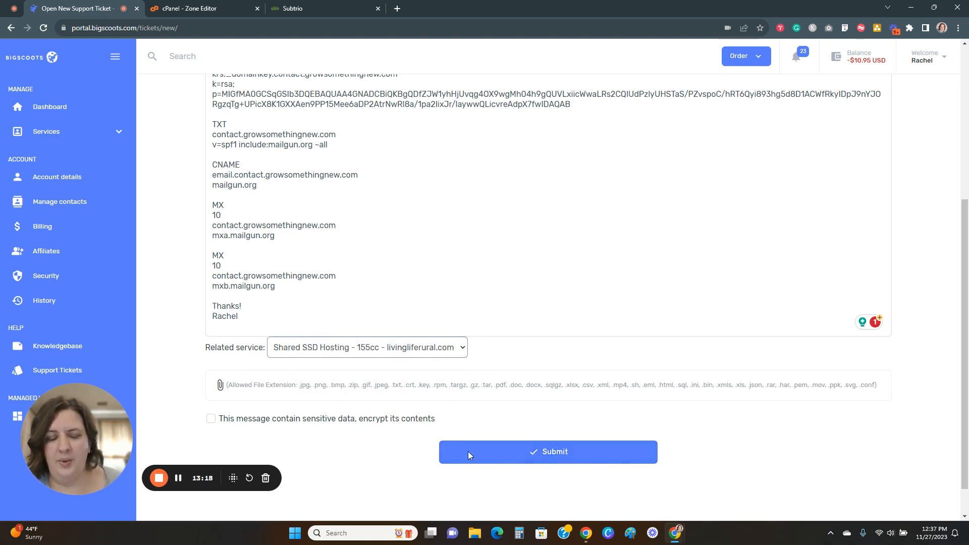
scroll(550, 463, "up", 2)
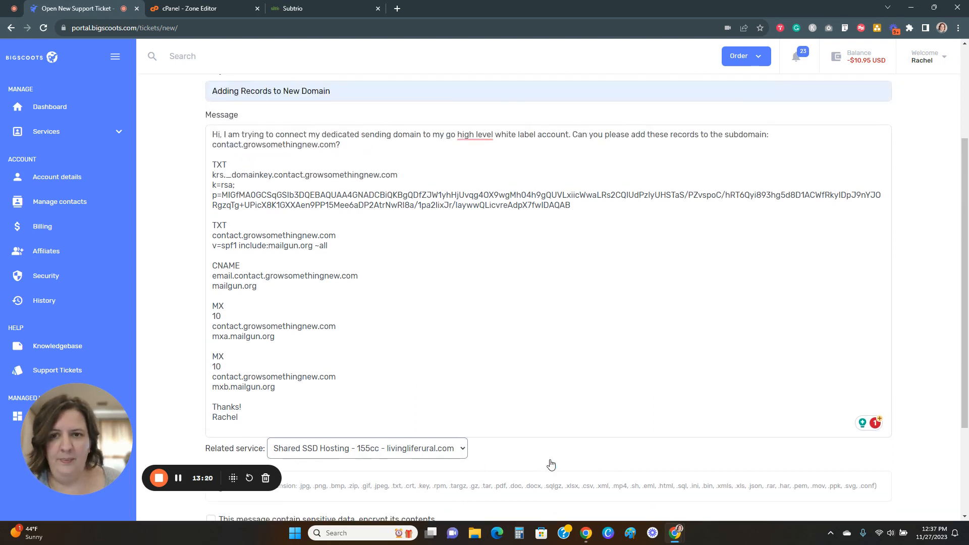
scroll(550, 463, "down", 1)
left_click(560, 501)
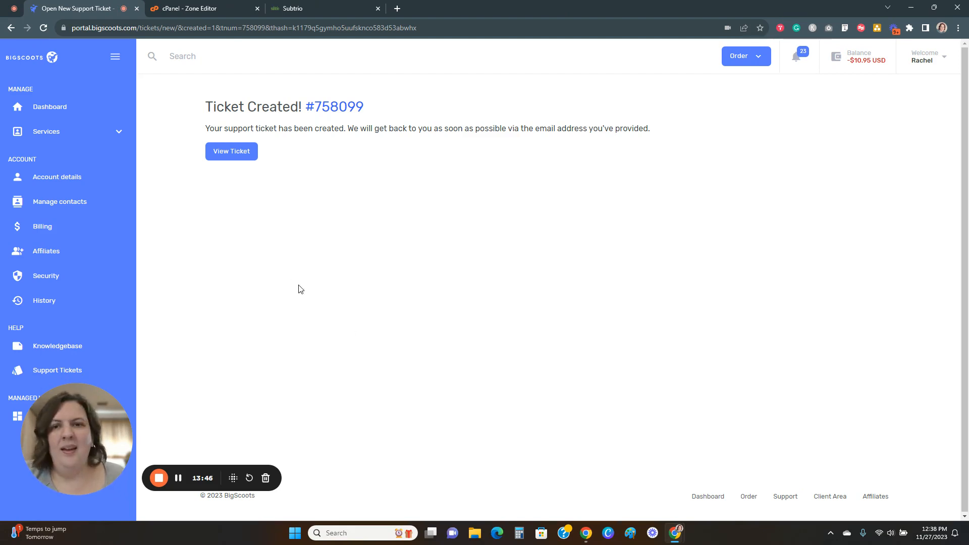
- Check the support reply against Subtrio's record statuses, and run the domain verification for contact.growsomethingnew.com
left_click(339, 4)
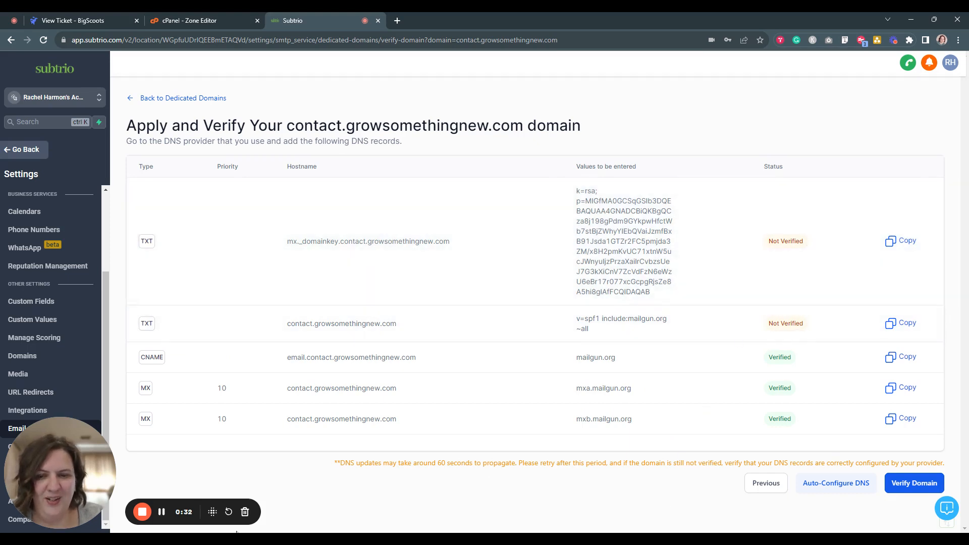
left_click(163, 514)
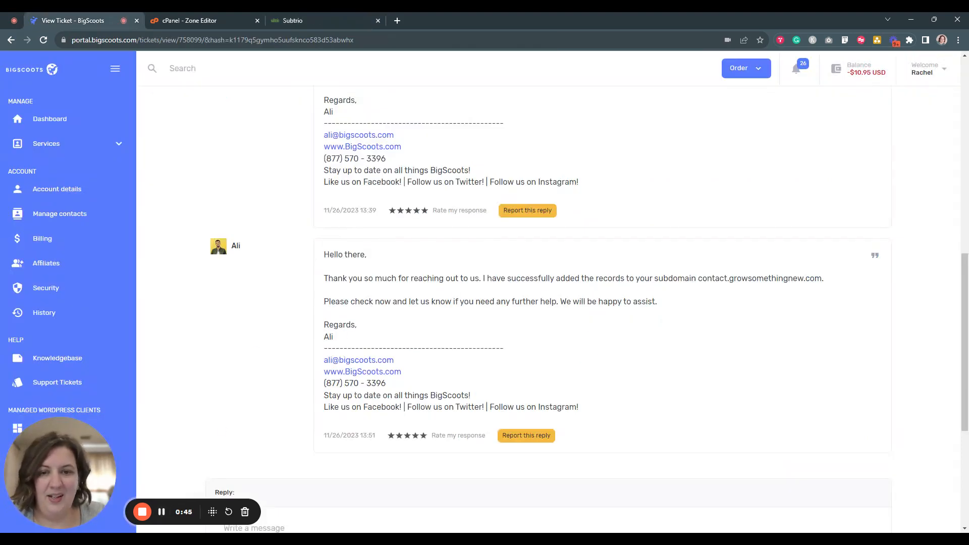
left_click(312, 22)
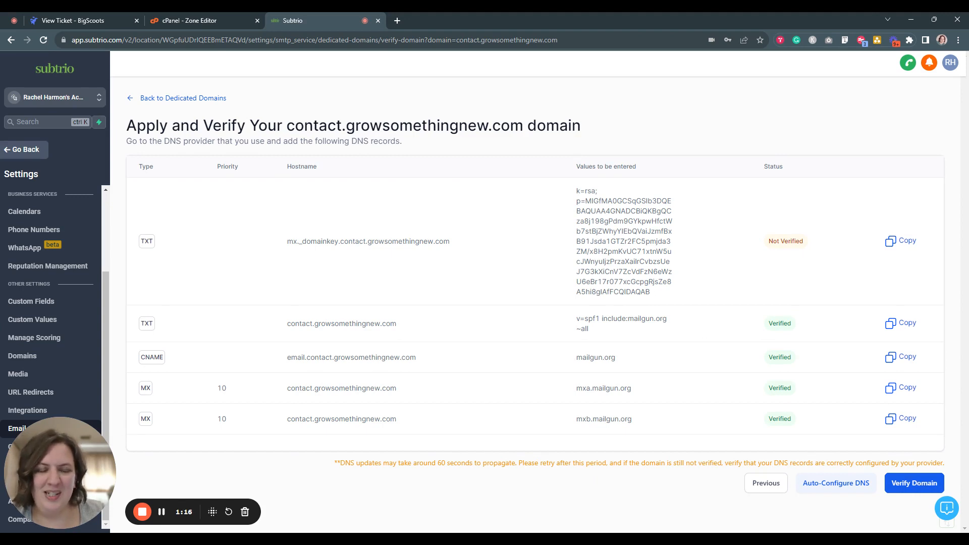
left_click(917, 484)
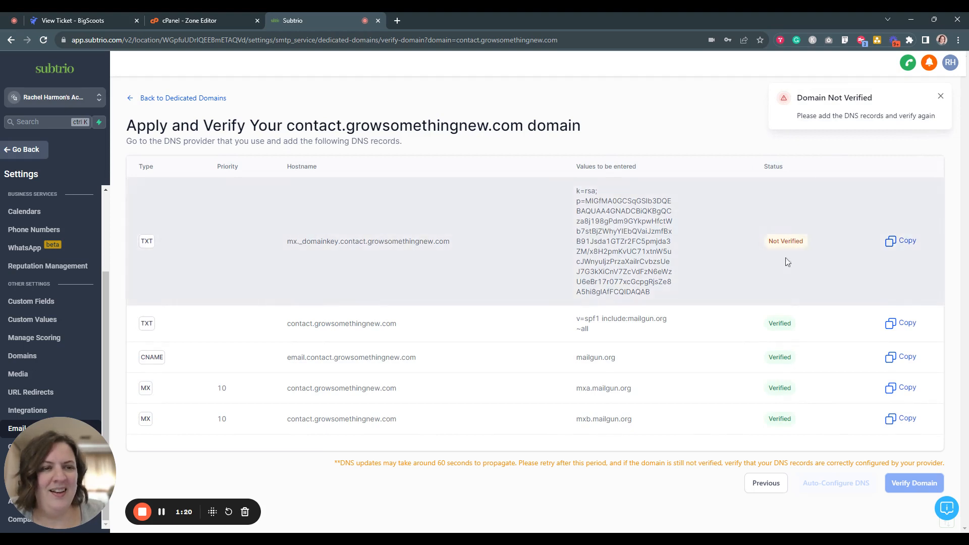